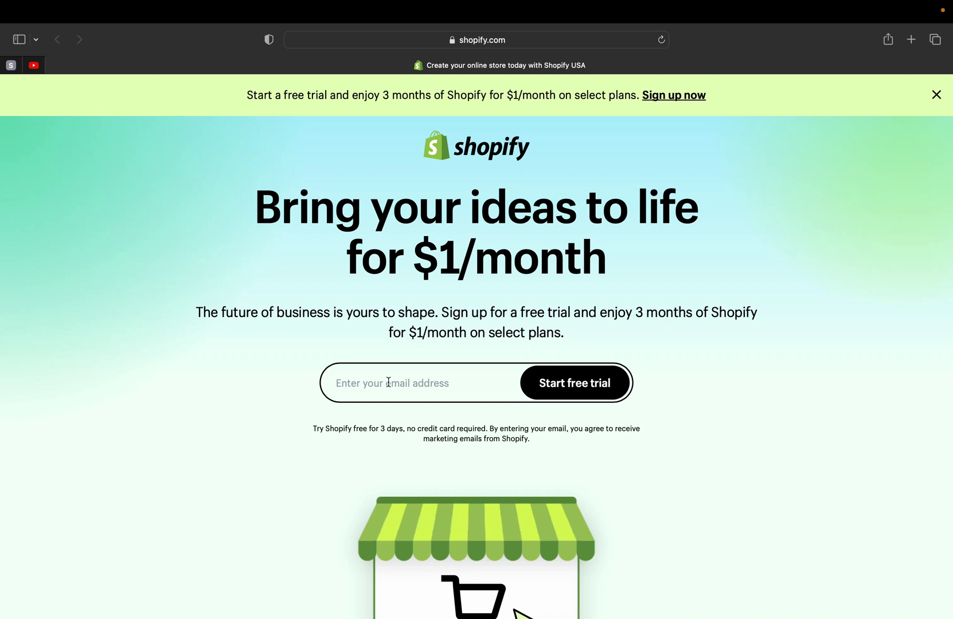
Start the Shopify free trial with the account's email address and skip all the business onboarding questions.
left_click(388, 381)
key("super+v")
left_click(576, 390)
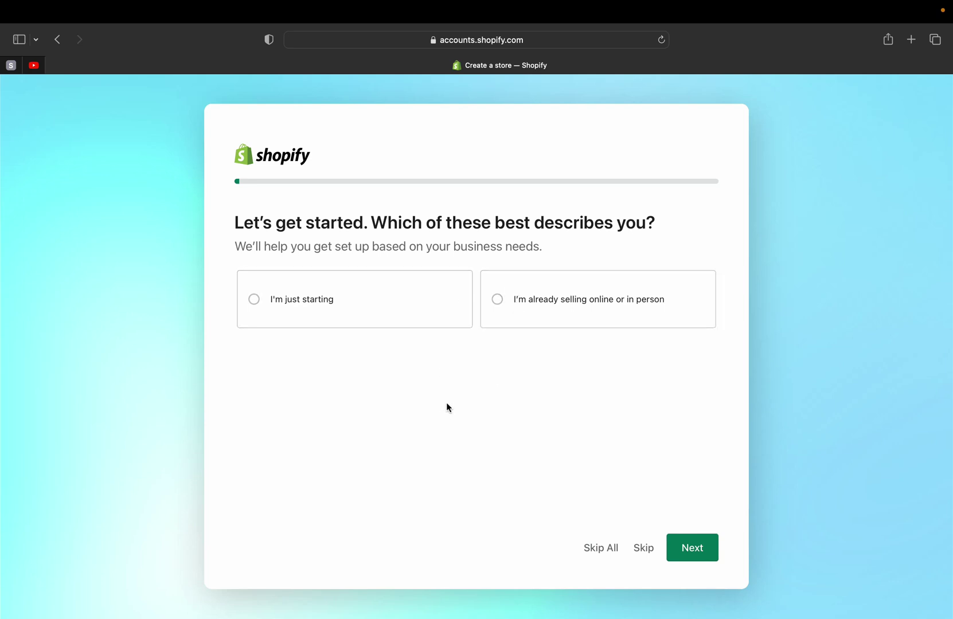
left_click(590, 549)
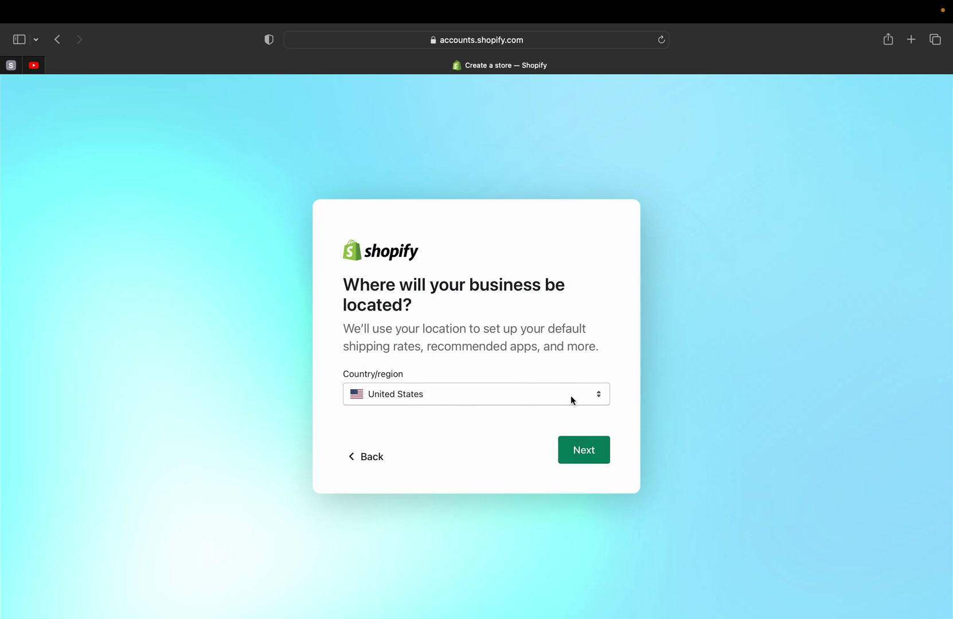
Set the business location to United States and continue the store sign-up.
left_click(595, 393)
left_click(629, 351)
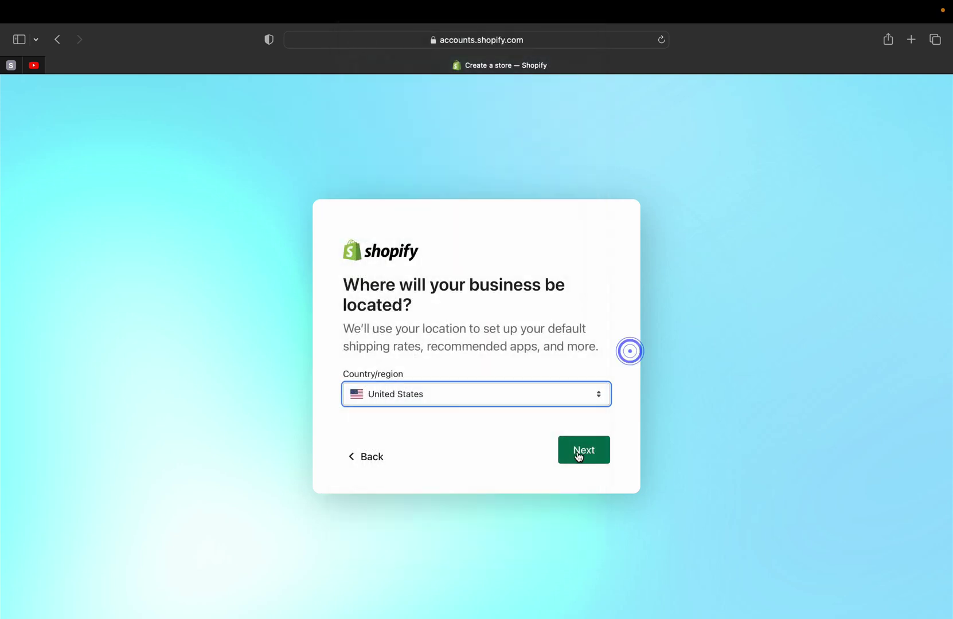
left_click(576, 457)
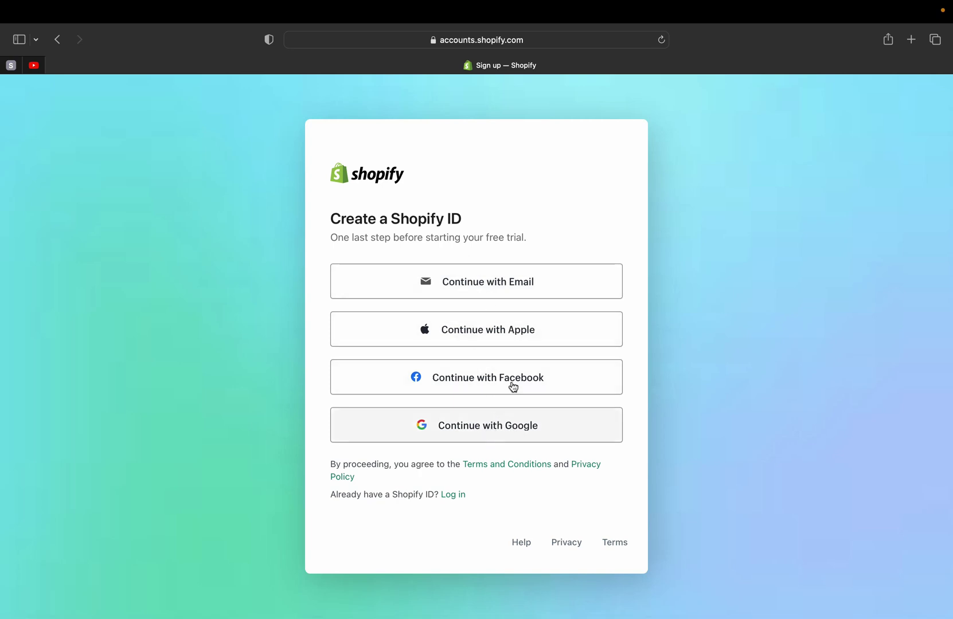
Create a Shopify ID by email, entering the account password, and decline saving the password in the browser.
left_click(495, 281)
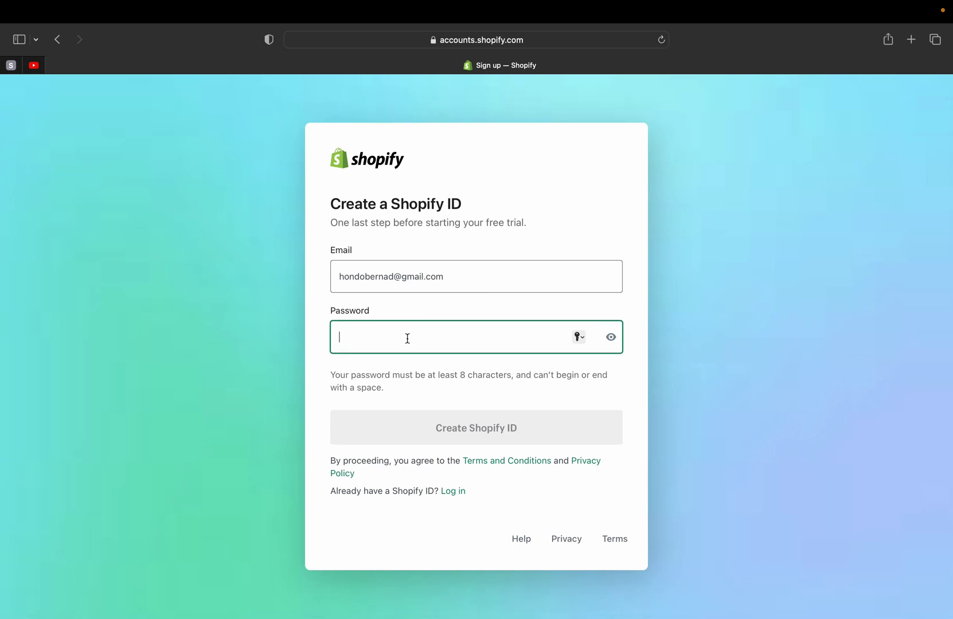
key("super+v")
left_click(453, 430)
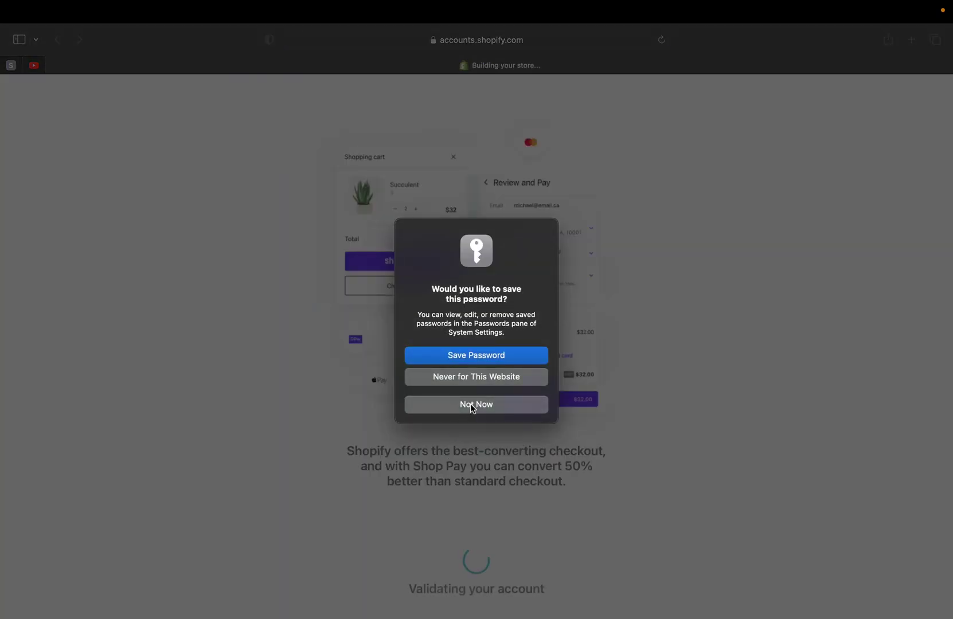
left_click(473, 406)
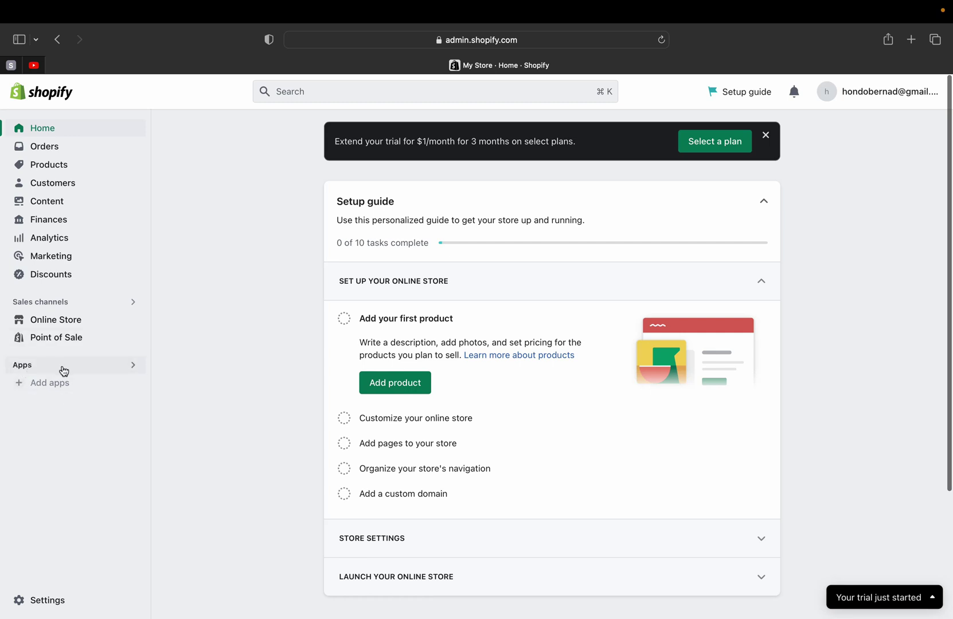
Go to the app and sales channel settings and open the Shopify App Store from there.
left_click(132, 367)
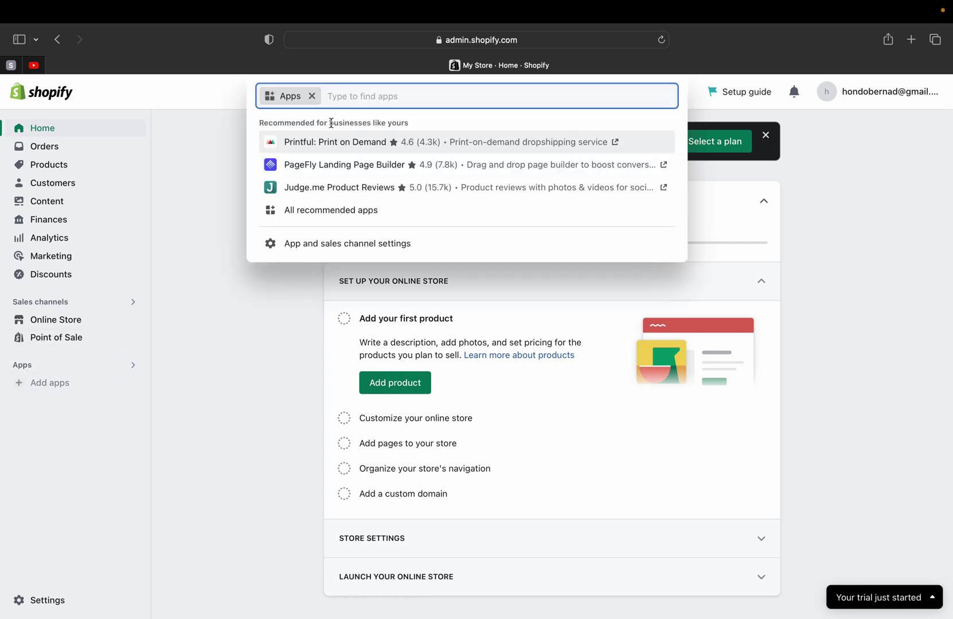
left_click(349, 246)
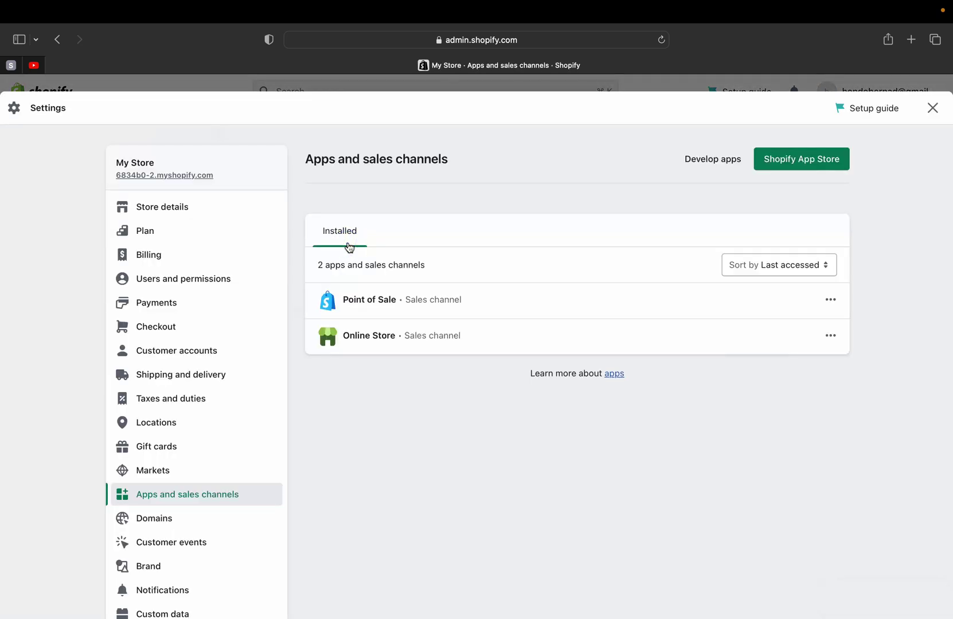
left_click(813, 159)
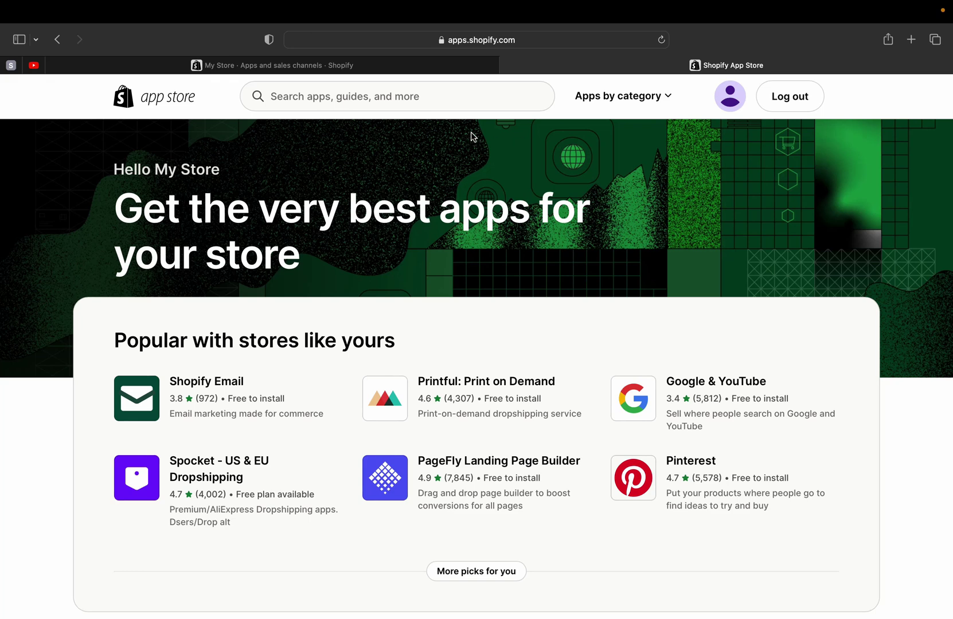
Search the app store for "tipo" and open the Tipo Appointment Booking listing.
left_click(451, 101)
type("tipo")
key("Return")
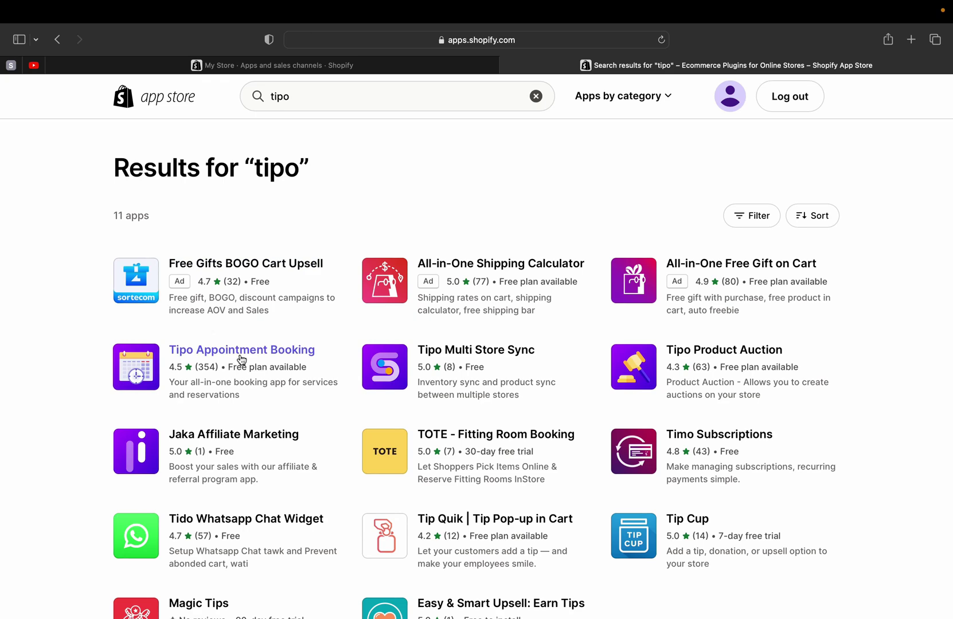
left_click(238, 354)
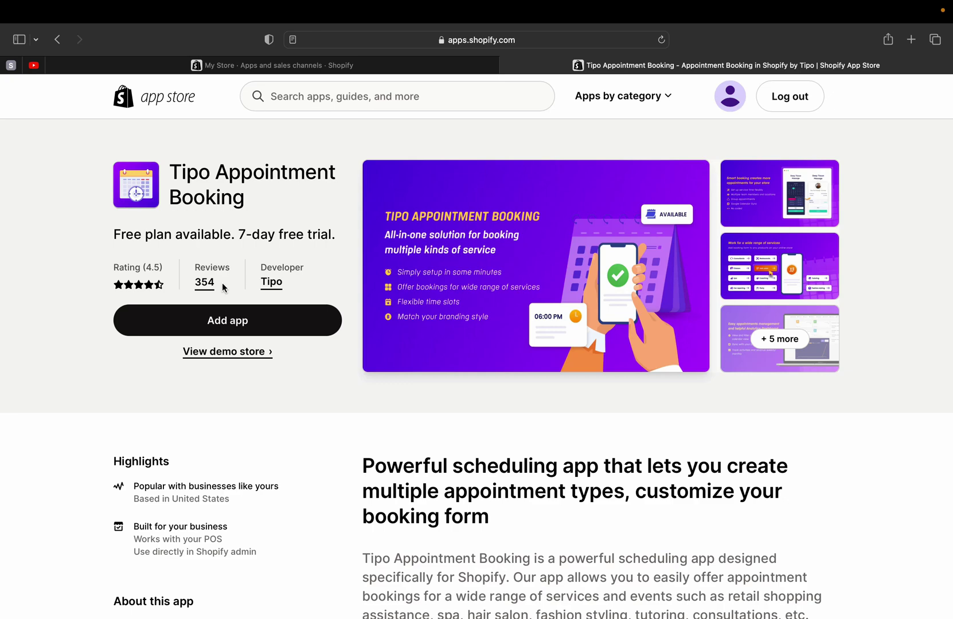
Examine the Tipo Appointment Booking listing, including its customer reviews and pricing plans.
scroll(315, 316, "down", 20)
scroll(313, 309, "up", 15)
scroll(312, 305, "down", 6)
scroll(313, 309, "down", 3)
scroll(313, 310, "up", 5)
scroll(313, 310, "down", 3)
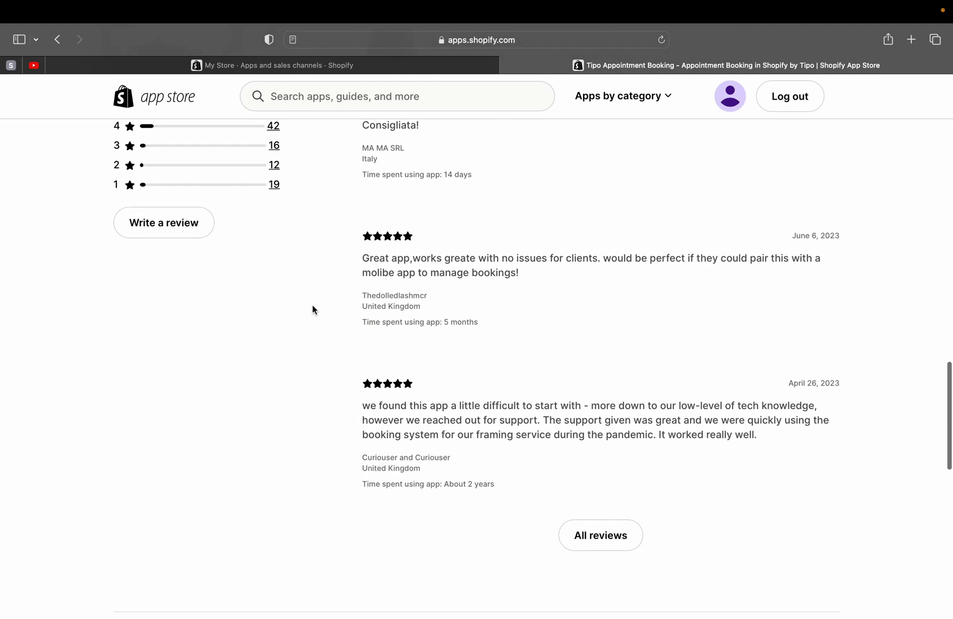
scroll(311, 310, "up", 1)
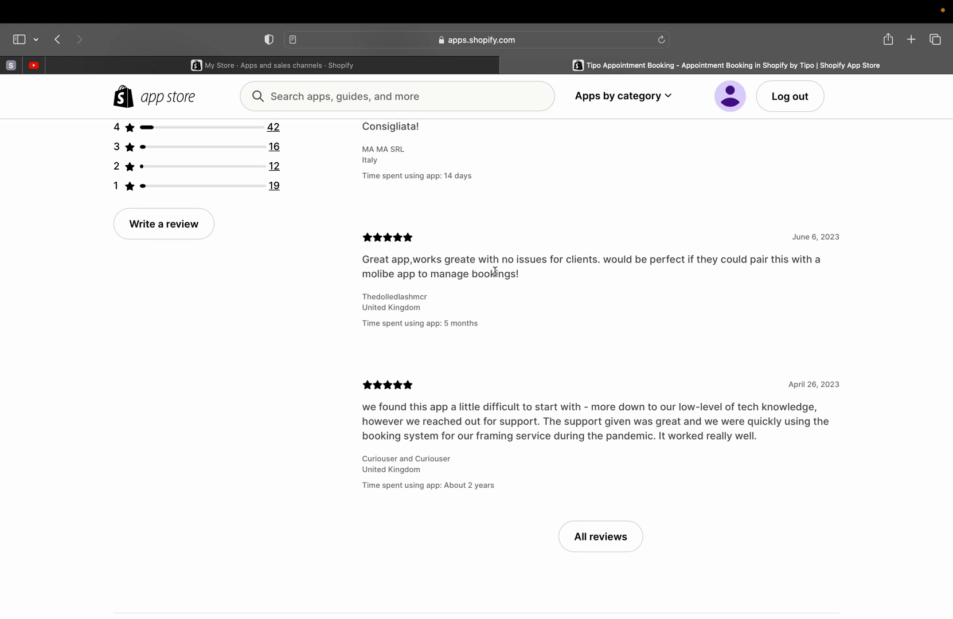
scroll(547, 251, "up", 13)
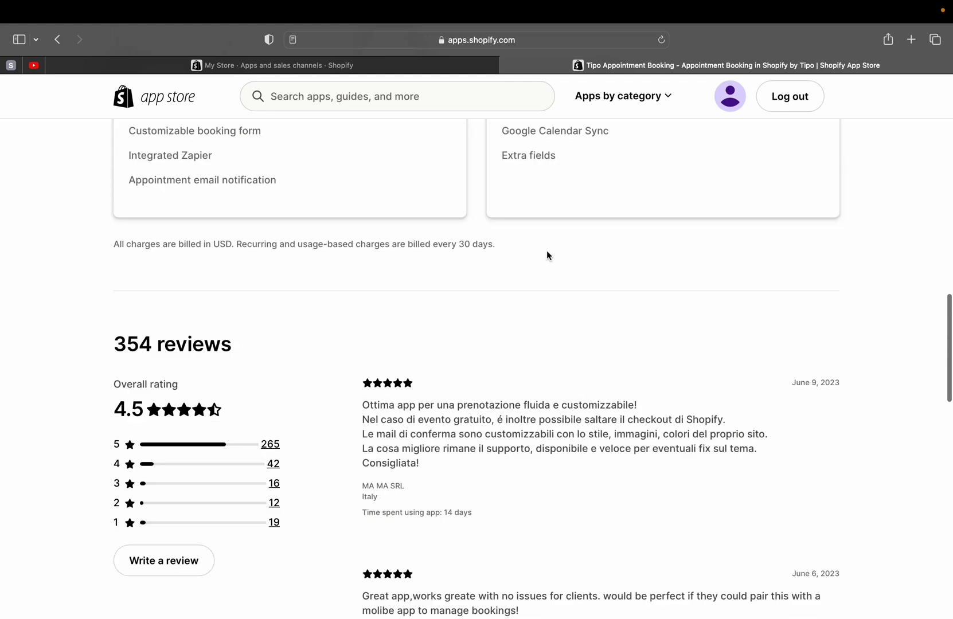
scroll(546, 251, "down", 2)
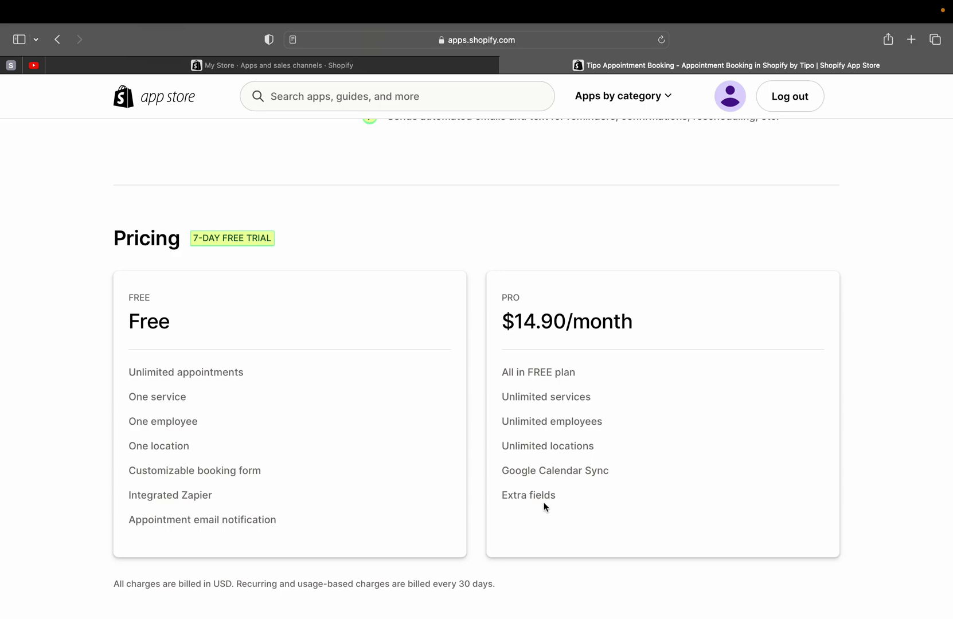
Add Tipo Appointment Booking to the store and approve its installation.
scroll(542, 497, "up", 15)
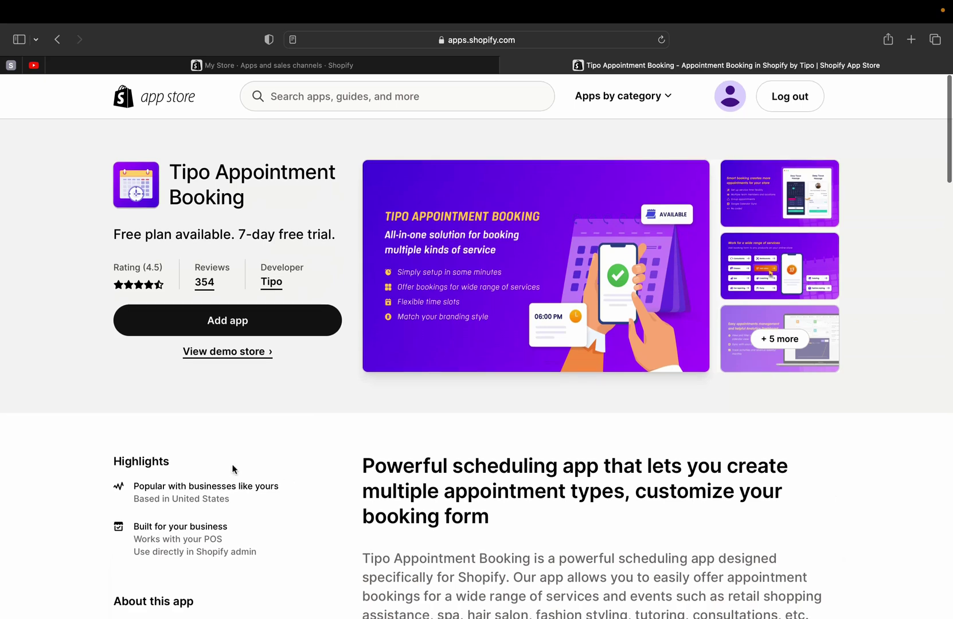
left_click(259, 320)
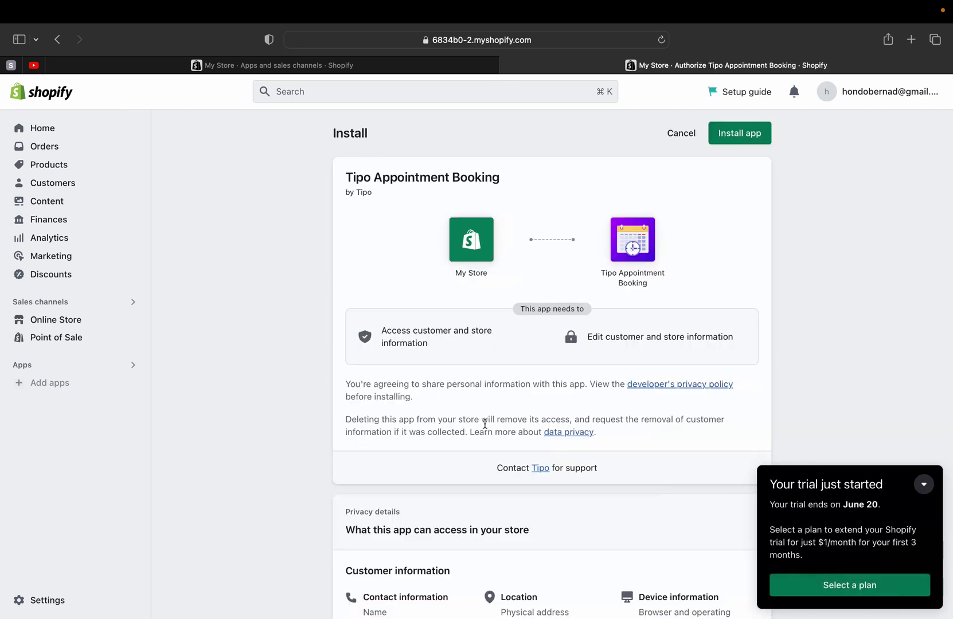
left_click(751, 140)
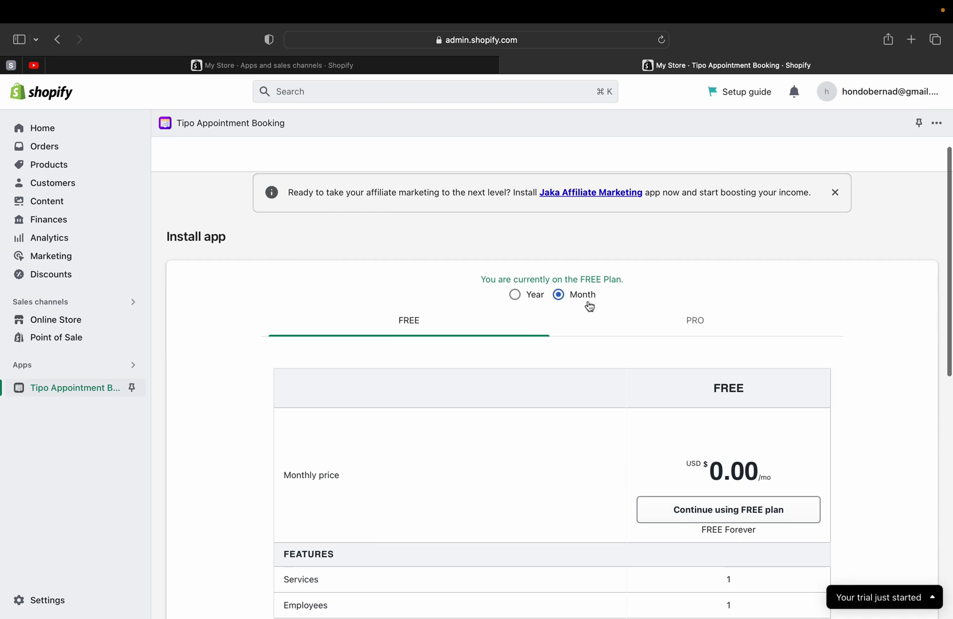
Compare the monthly price and feature lists of the app's FREE and PRO plans.
scroll(566, 302, "down", 3)
scroll(566, 307, "down", 1)
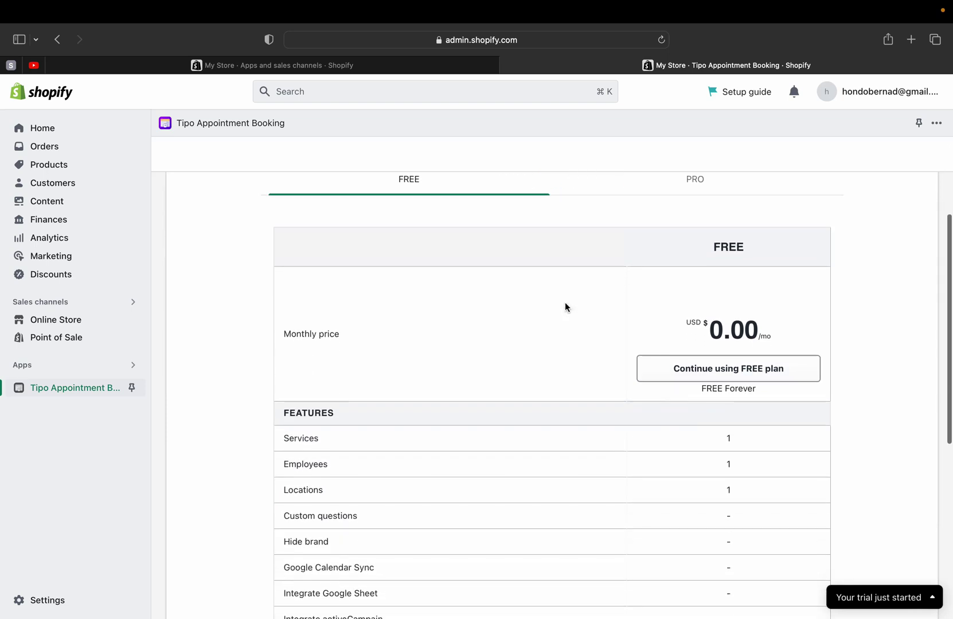
scroll(565, 307, "down", 10)
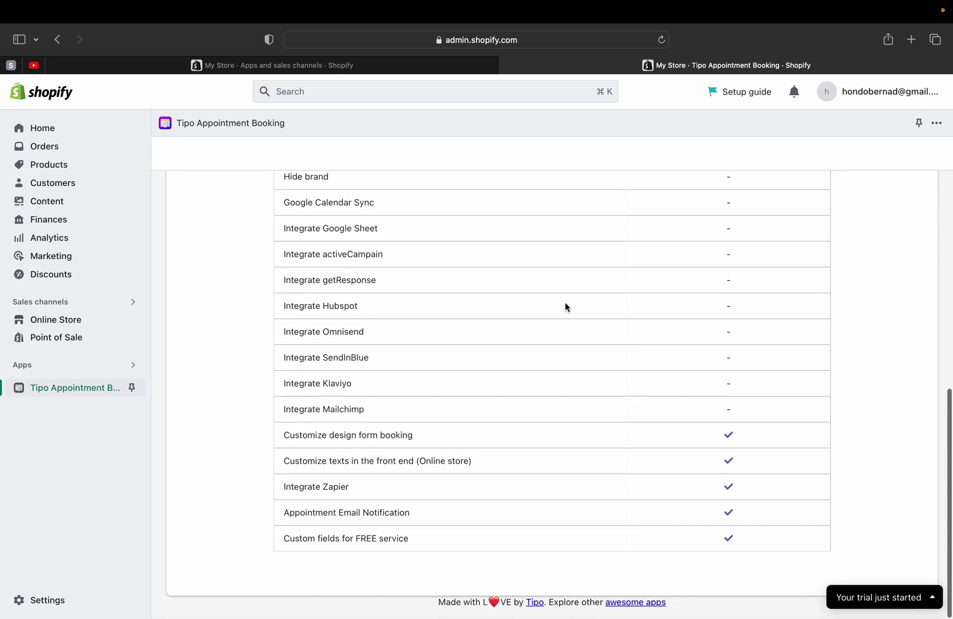
scroll(566, 303, "up", 8)
scroll(565, 304, "up", 3)
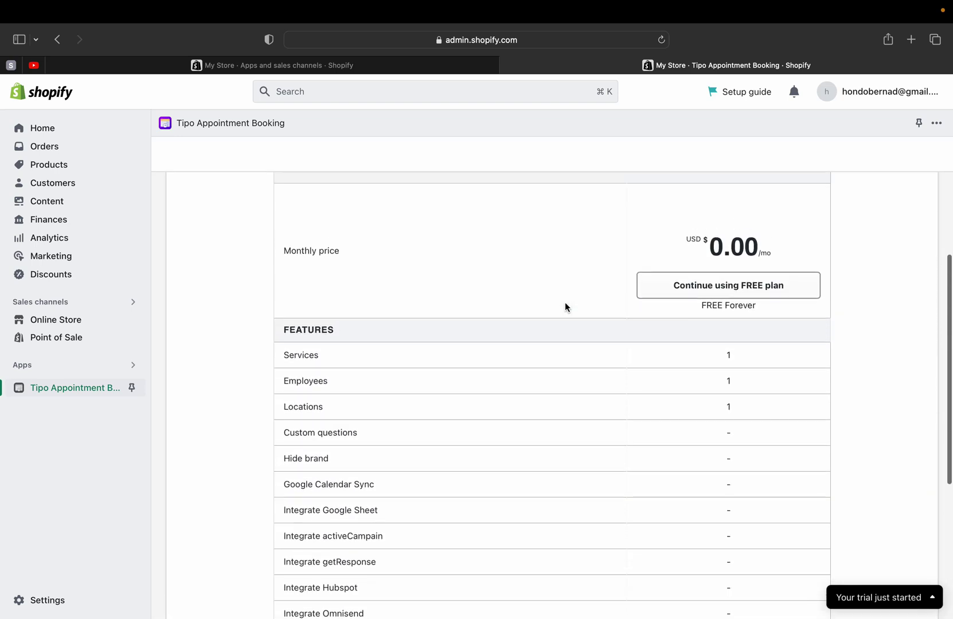
scroll(565, 307, "up", 2)
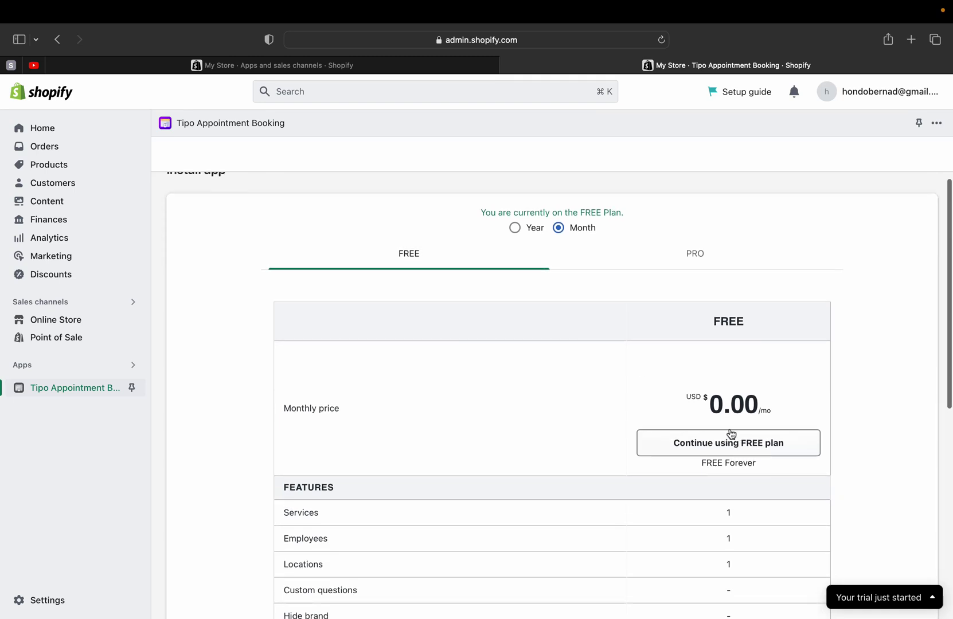
left_click(628, 271)
scroll(686, 224, "down", 2)
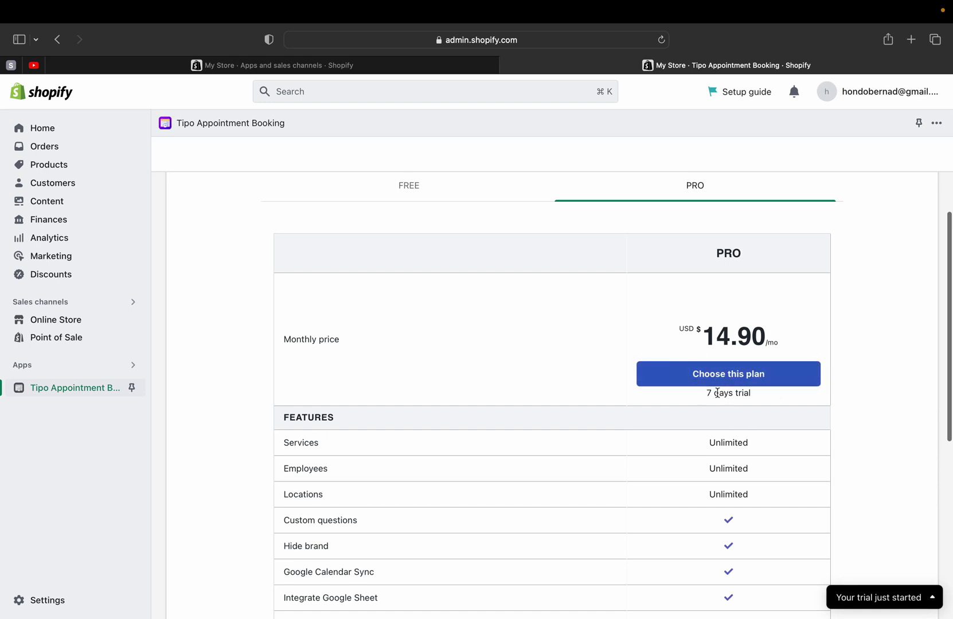
scroll(747, 362, "down", 3)
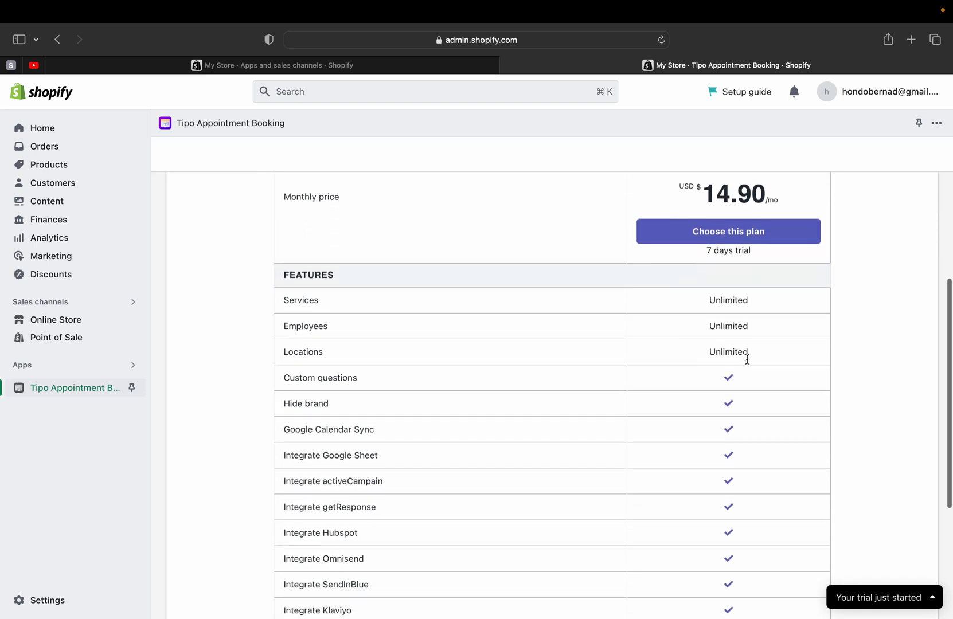
scroll(747, 360, "down", 3)
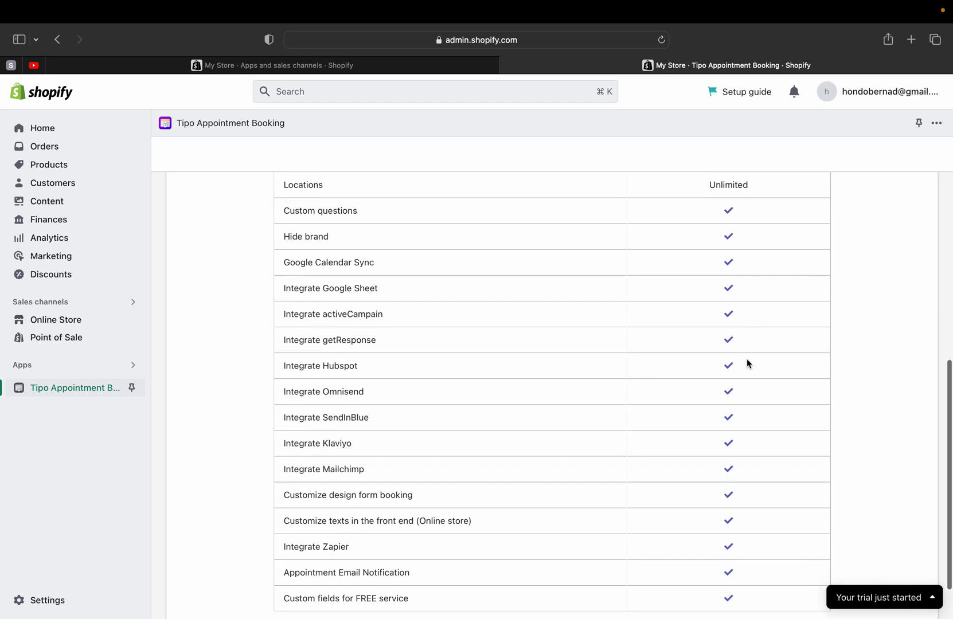
scroll(766, 377, "down", 2)
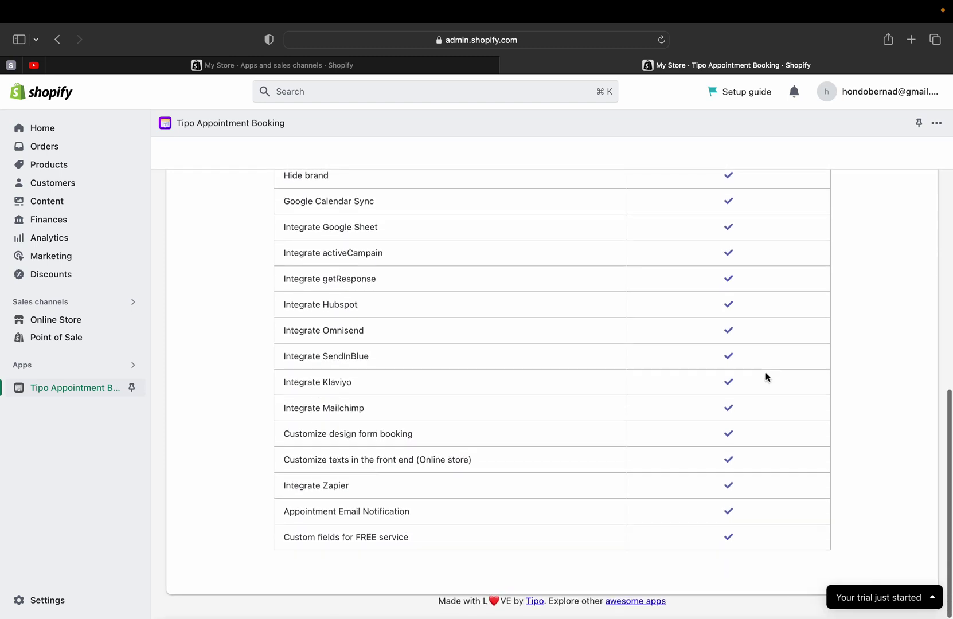
Return to the FREE plan and continue the app setup with it.
scroll(766, 377, "up", 8)
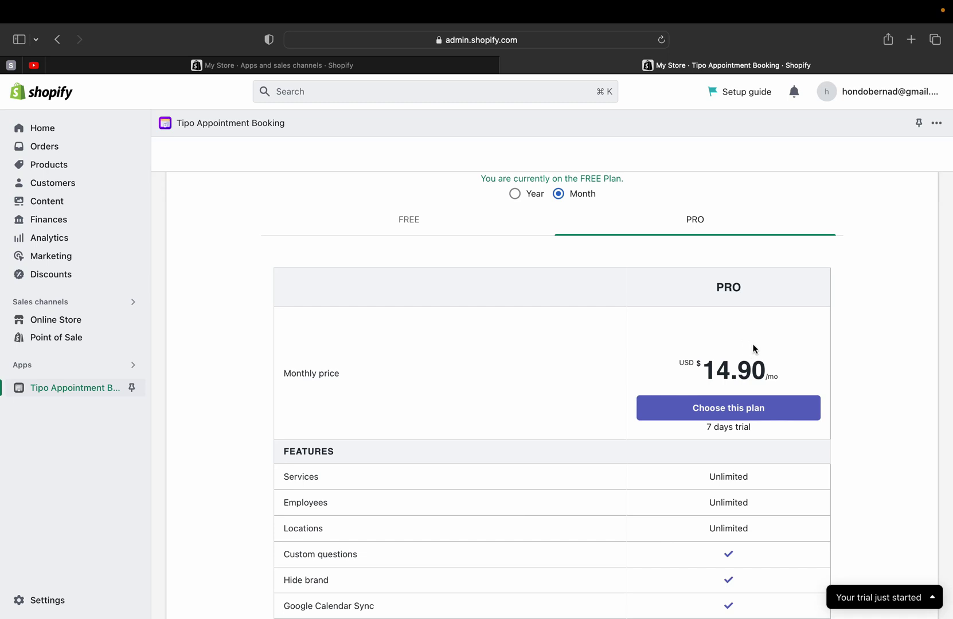
left_click(411, 223)
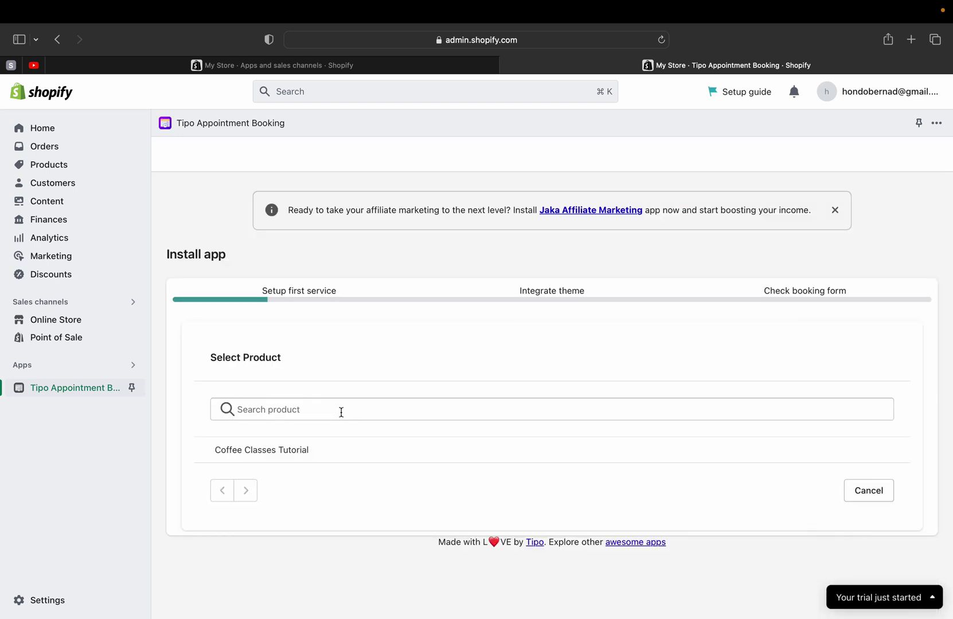
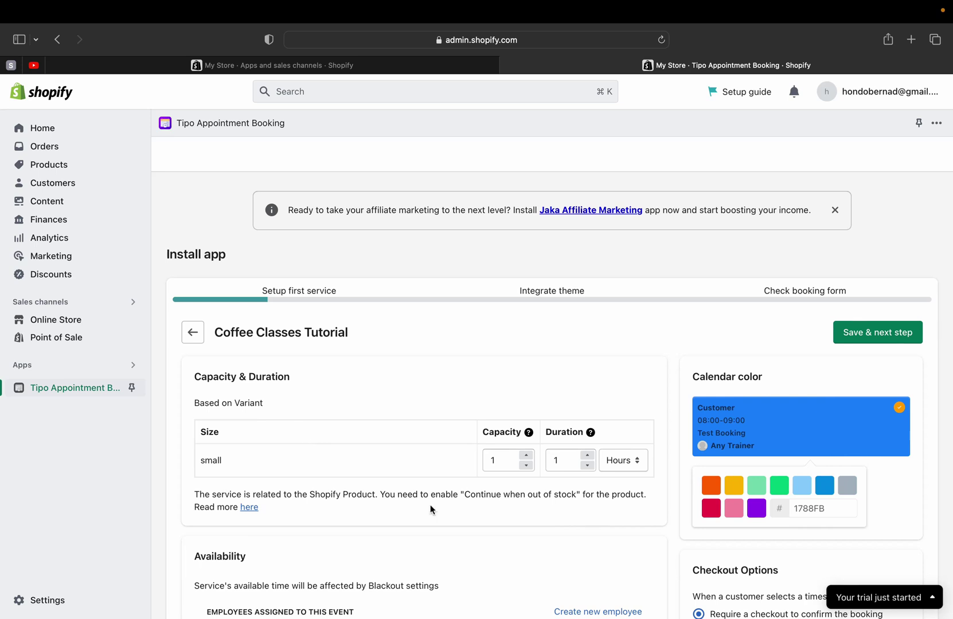
Set the capacity of the small variant of the Coffee Classes Tutorial service to 10.
scroll(430, 505, "down", 3)
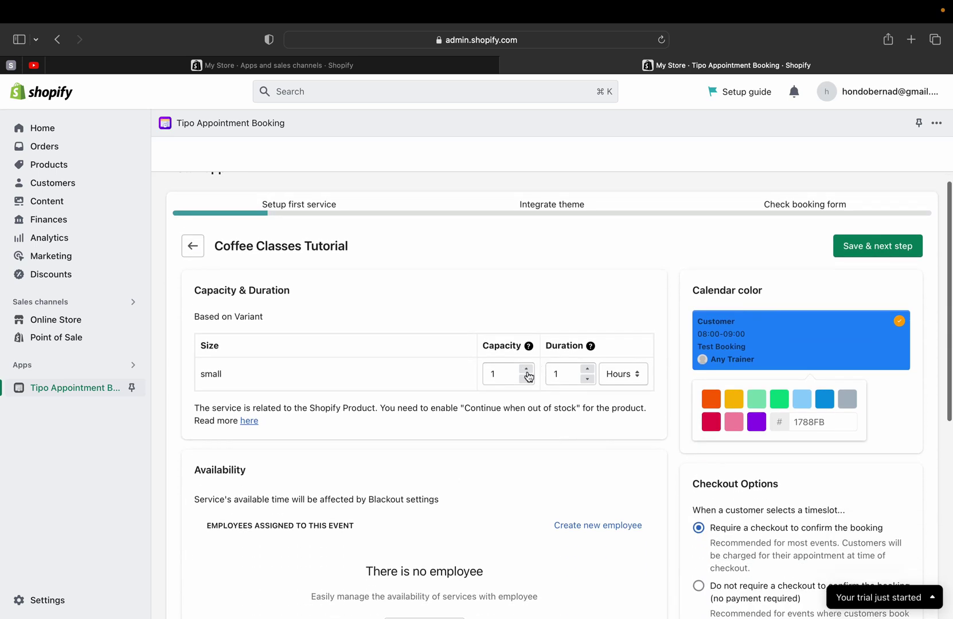
triple_click(525, 369)
double_click(525, 369)
double_click(525, 369)
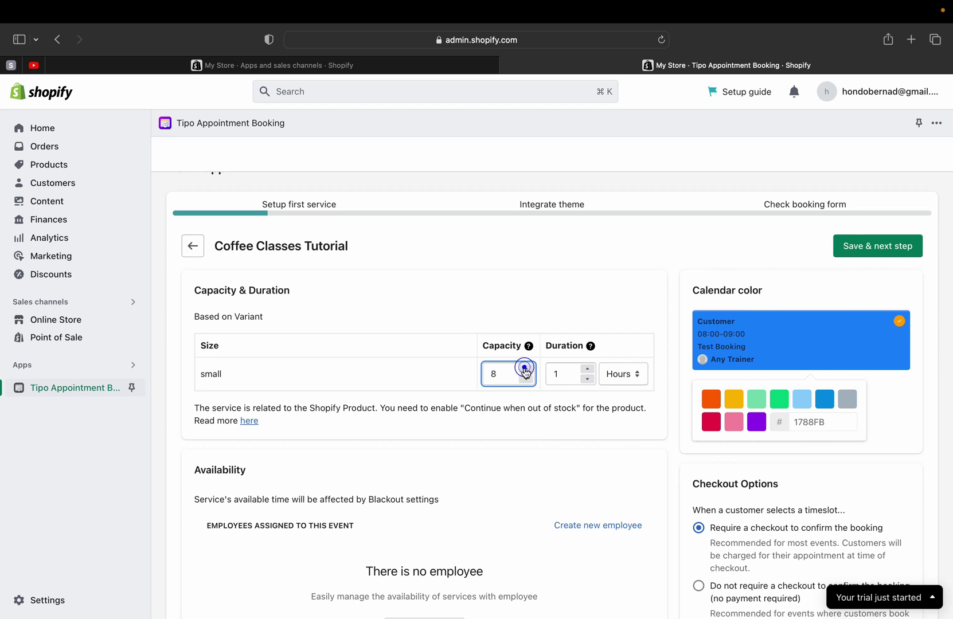
double_click(526, 370)
left_click(587, 368)
double_click(587, 368)
double_click(587, 370)
triple_click(588, 369)
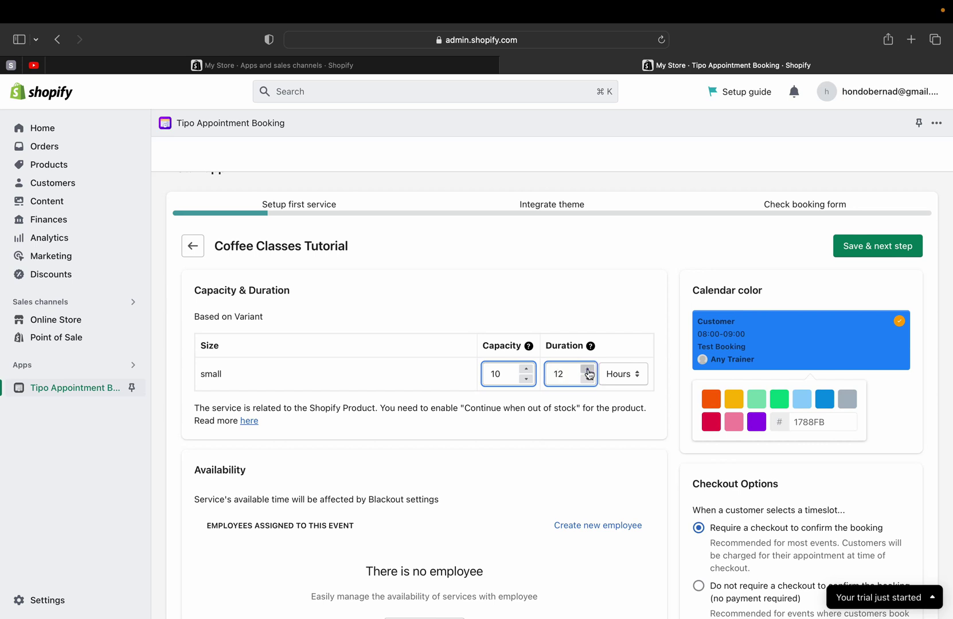
Set the small variant's duration to 30 and its time unit to Minutes.
double_click(564, 373)
type("39")
key("BackSpace")
type("0")
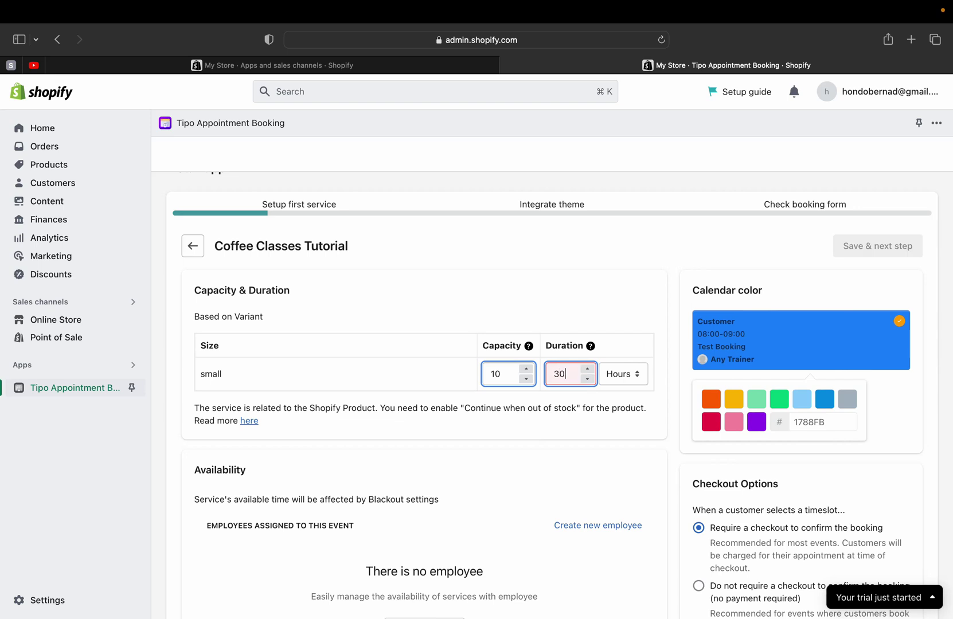
left_click(640, 371)
left_click(626, 355)
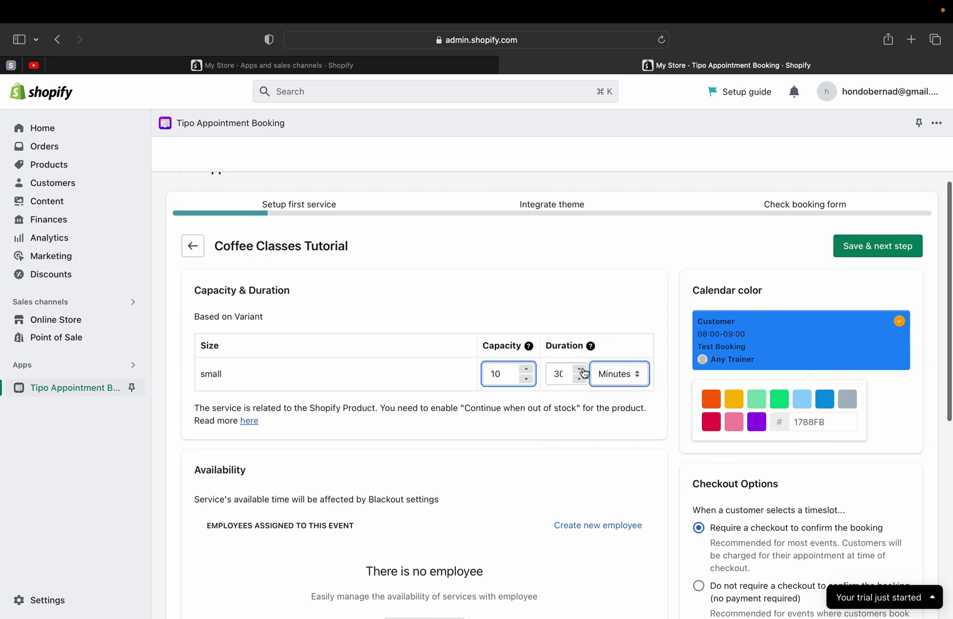
Add a new employee to the Coffee Classes Tutorial service and enter the employee's first name, last name and e-mail.
scroll(233, 279, "down", 5)
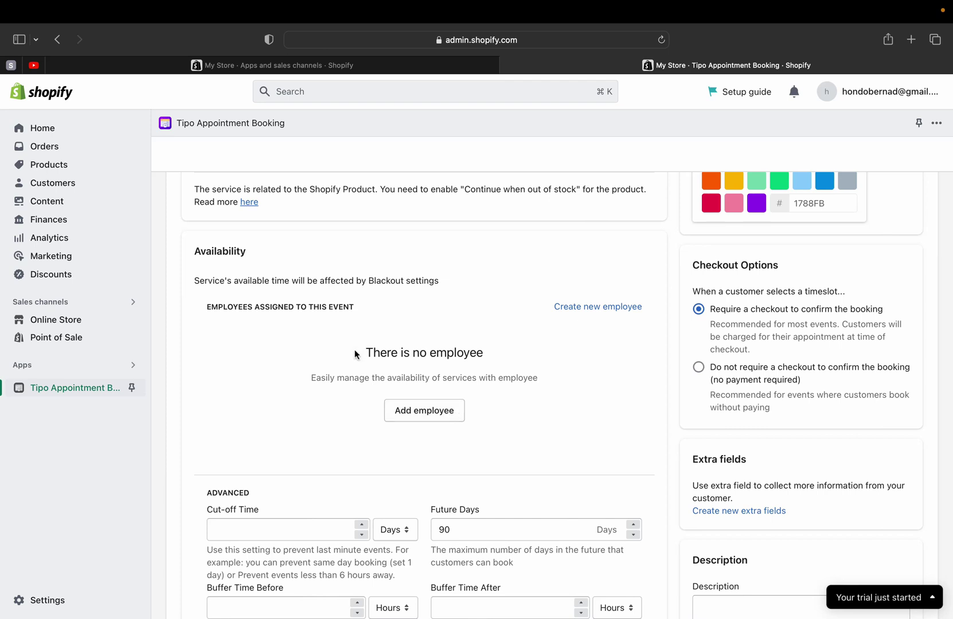
left_click(397, 412)
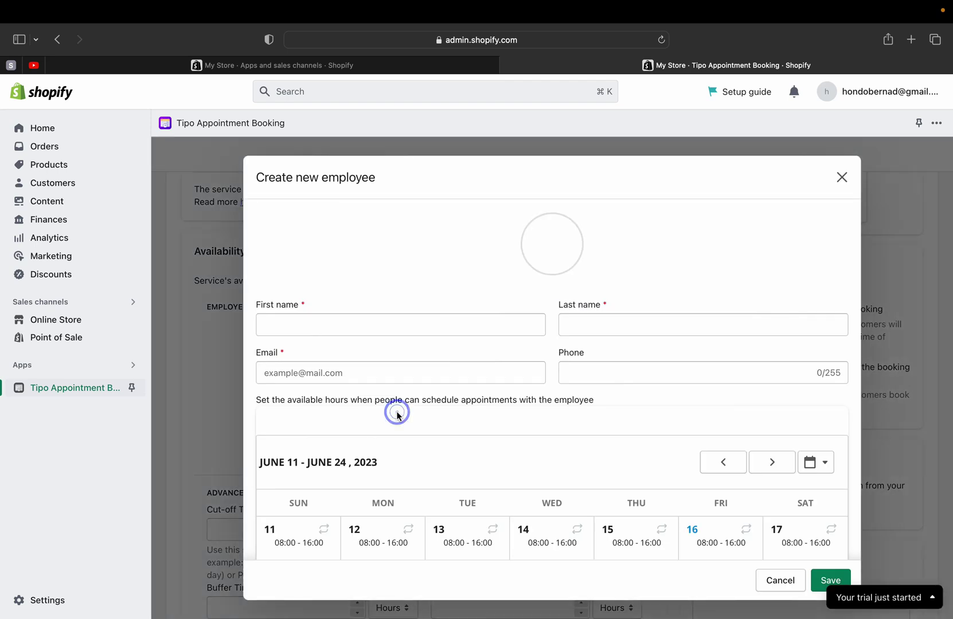
left_click(306, 326)
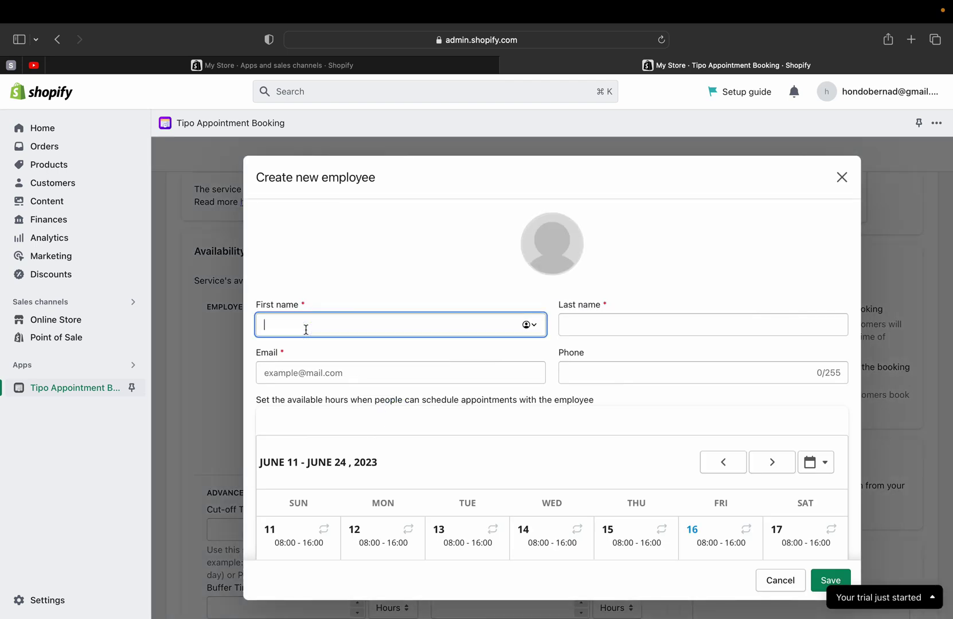
type("H")
key("Return")
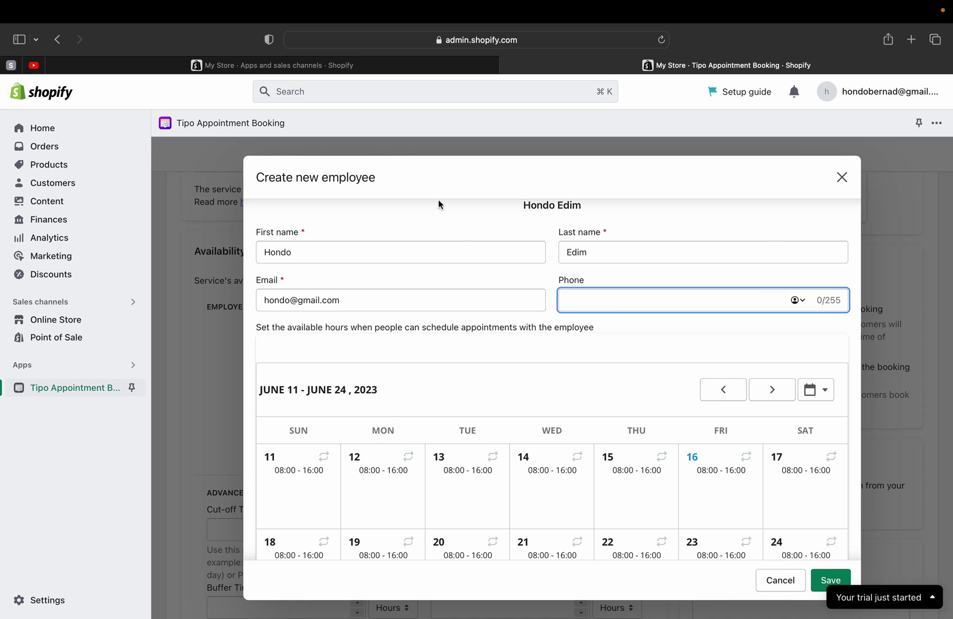
Set the employee's Monday availability to 08:00–10:00 and apply it to all Mondays.
scroll(370, 414, "down", 3)
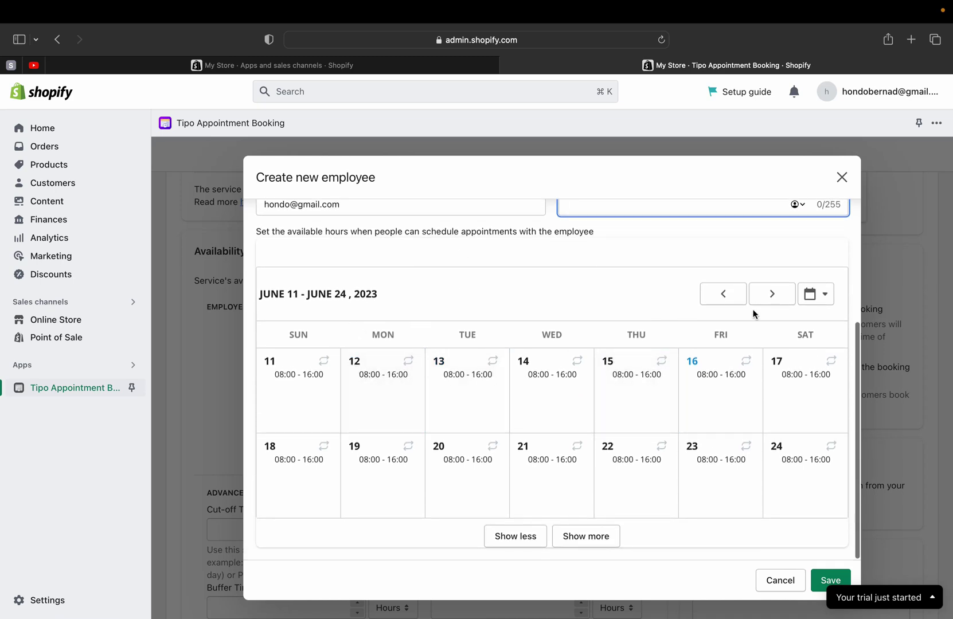
left_click(824, 303)
left_click(598, 294)
left_click(398, 392)
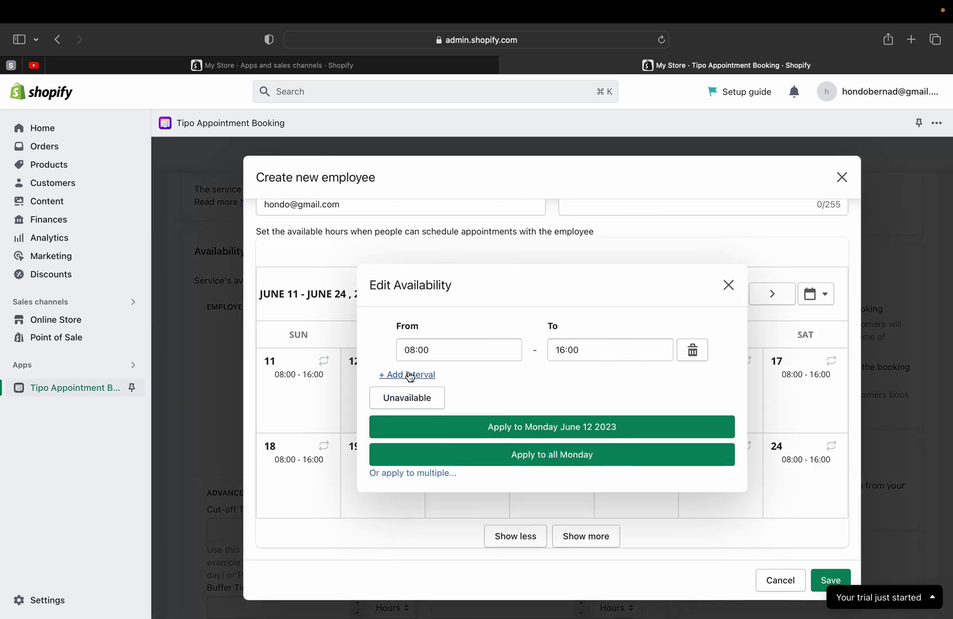
left_click(723, 283)
left_click(358, 399)
left_click(610, 351)
type("10")
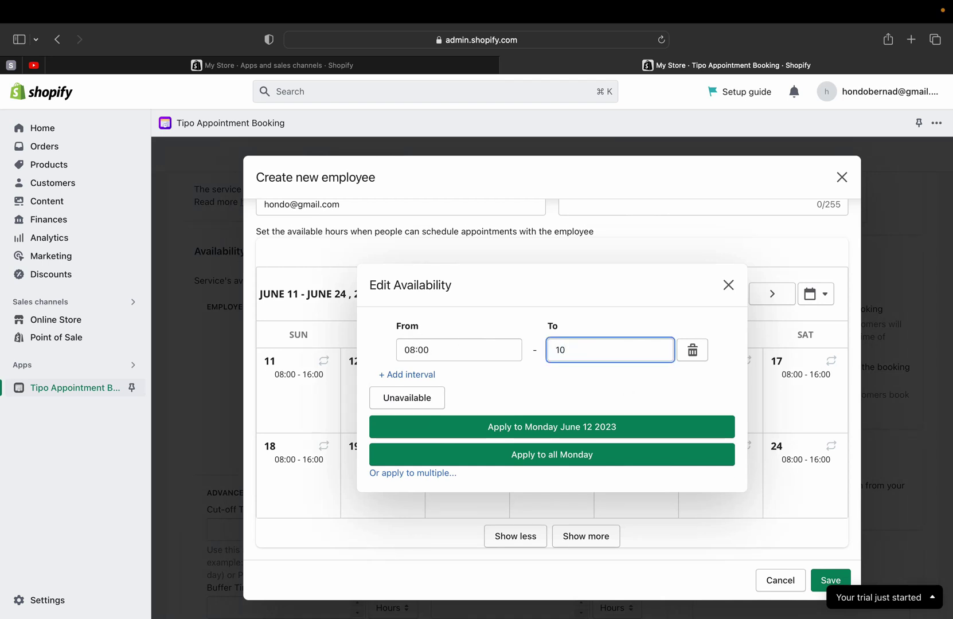
type(":00")
left_click(688, 368)
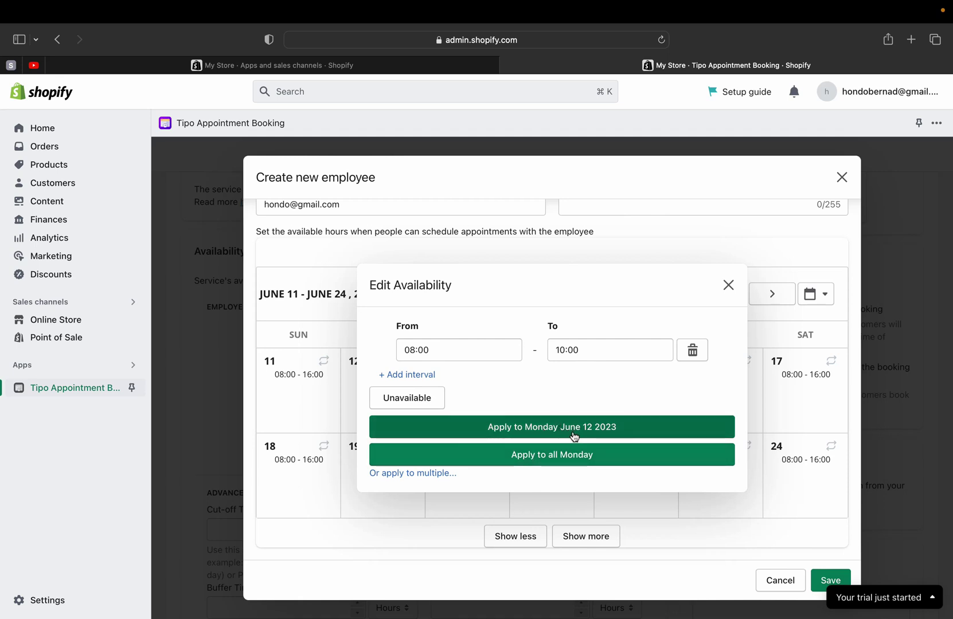
left_click(553, 463)
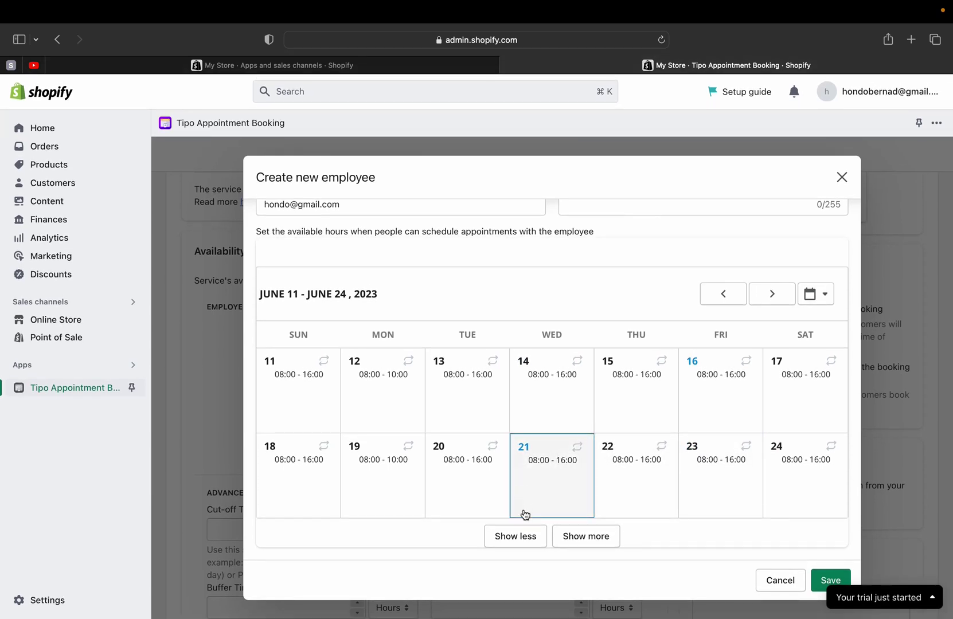
Show one more week in the availability calendar, review the employee's details and save the new employee.
left_click(570, 539)
scroll(571, 542, "down", 3)
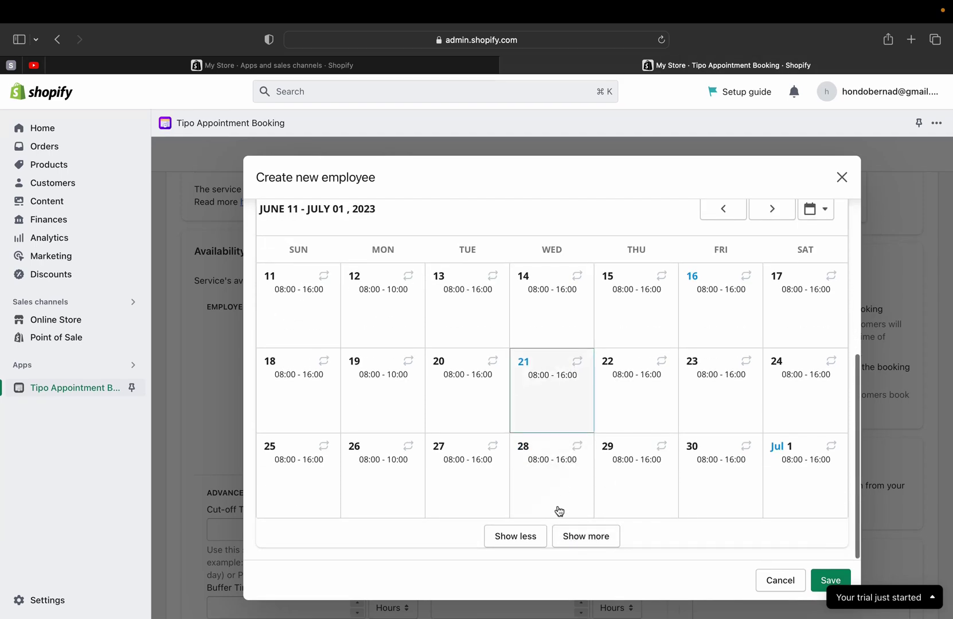
scroll(684, 518, "up", 5)
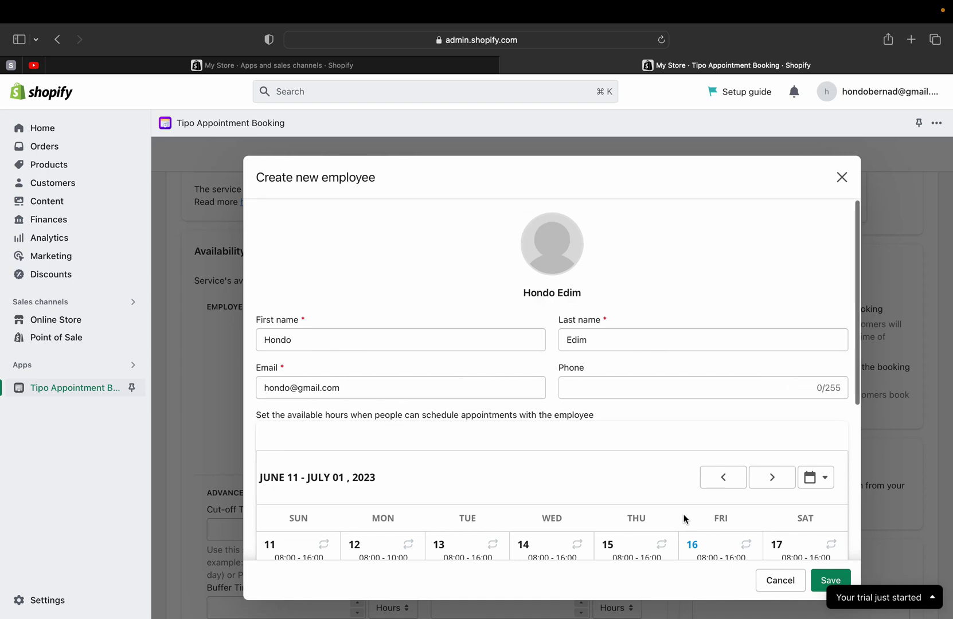
scroll(683, 517, "down", 5)
left_click(831, 579)
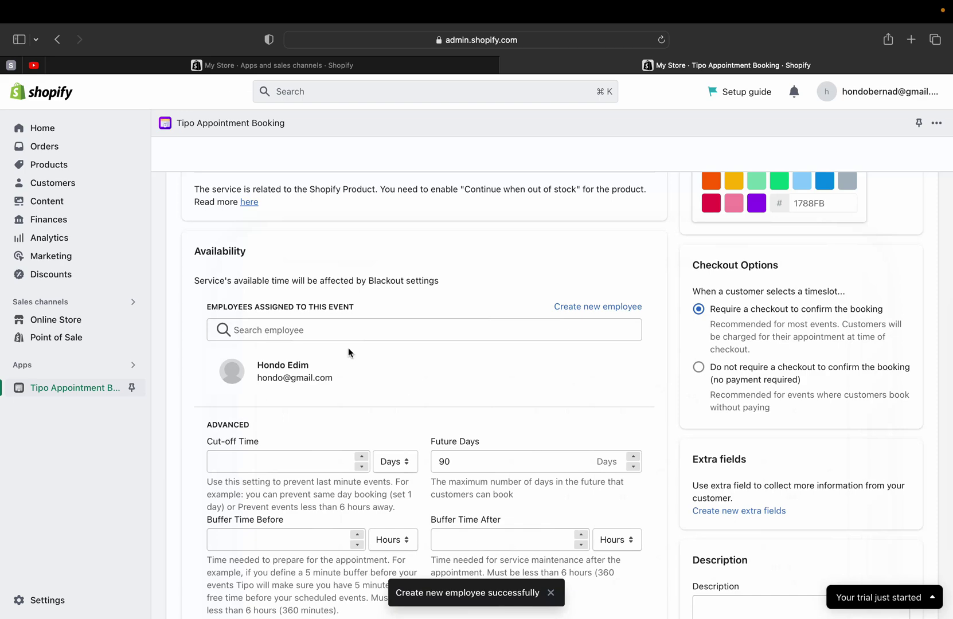
Set the service's cut-off time to 1 with the unit Hours and its future days limit to 10.
scroll(346, 350, "down", 8)
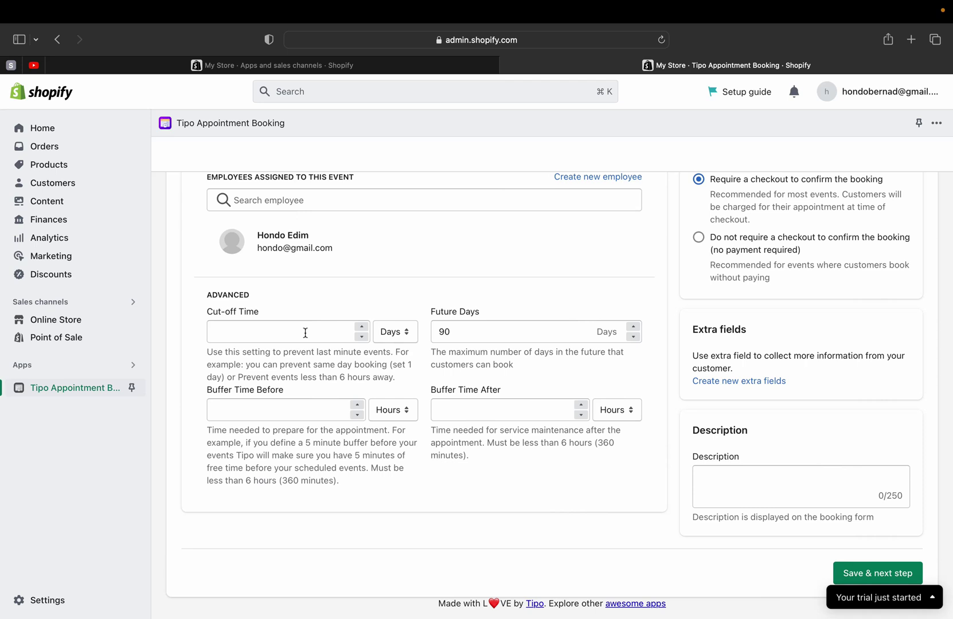
left_click(361, 327)
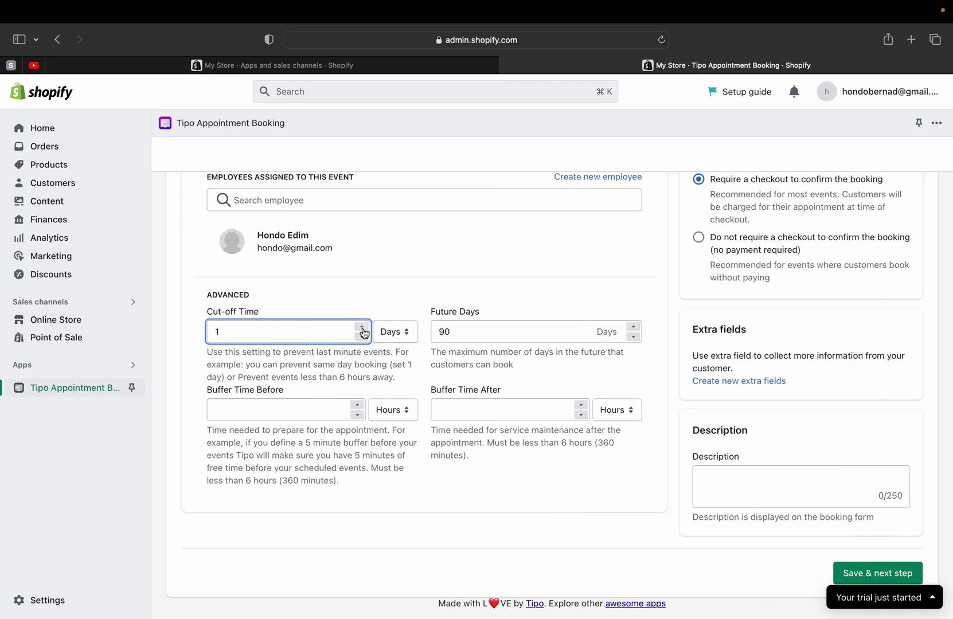
left_click(404, 335)
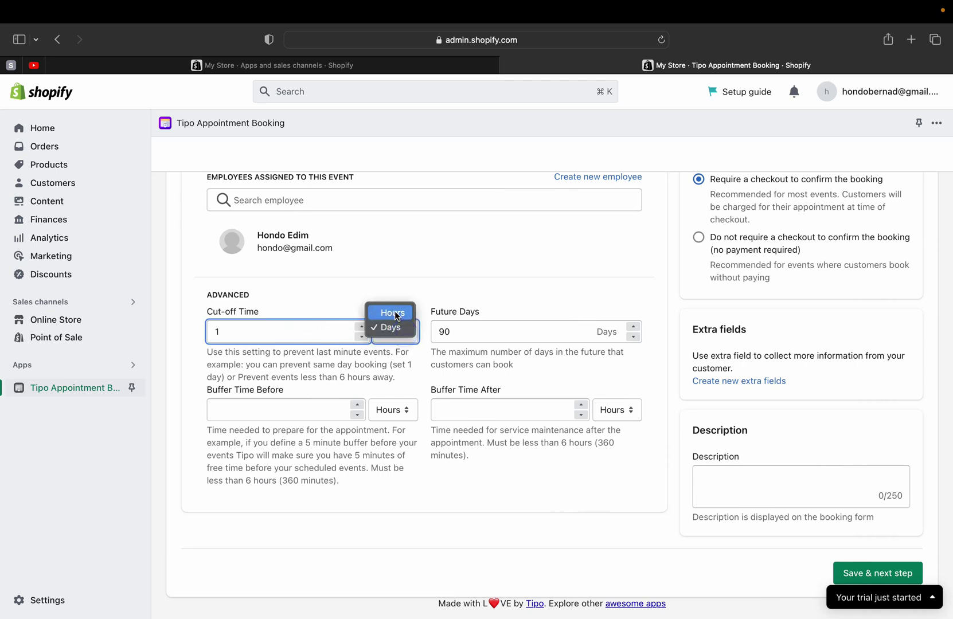
left_click(395, 314)
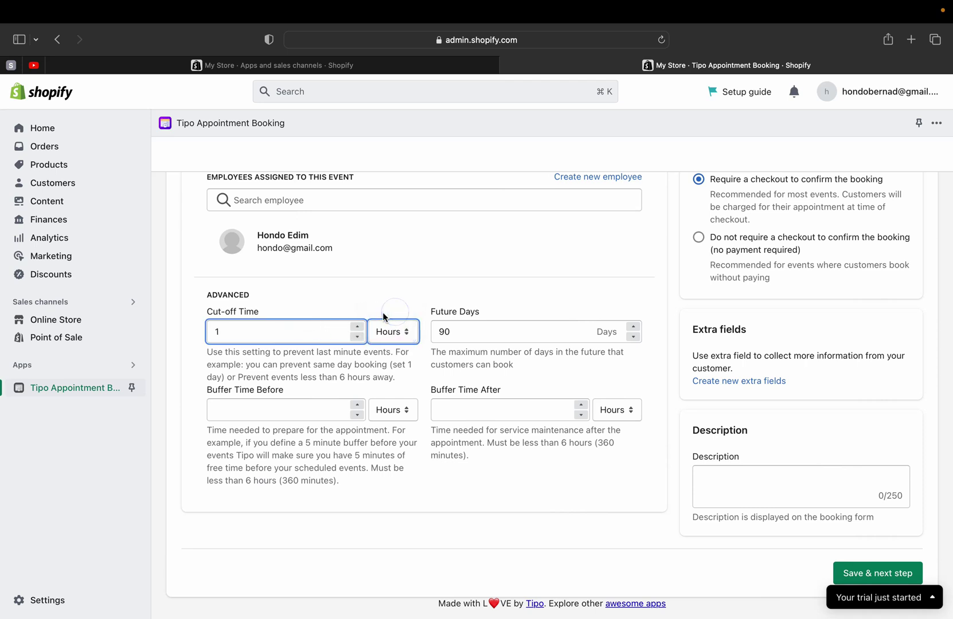
left_click(315, 331)
double_click(510, 330)
type("10")
left_click(539, 365)
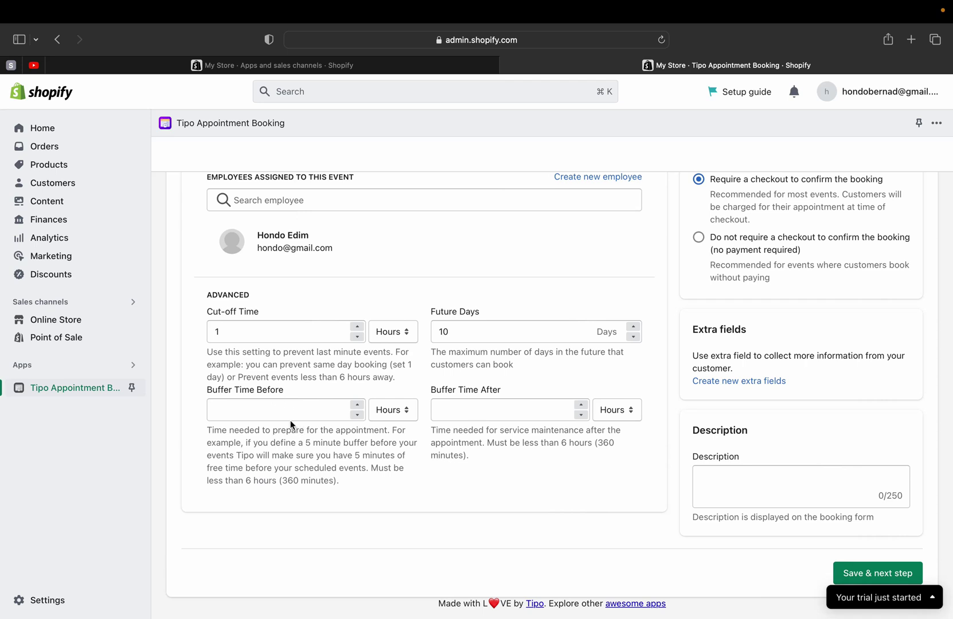
Set the service's buffer time before to 4 hours and its buffer time after to 3 hours.
left_click(263, 414)
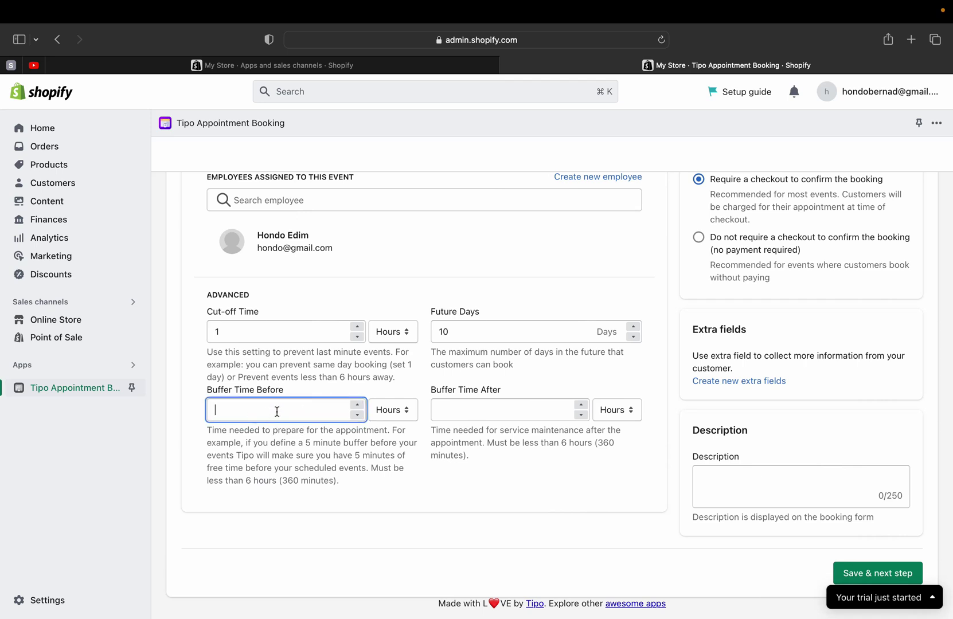
type("4")
left_click(469, 416)
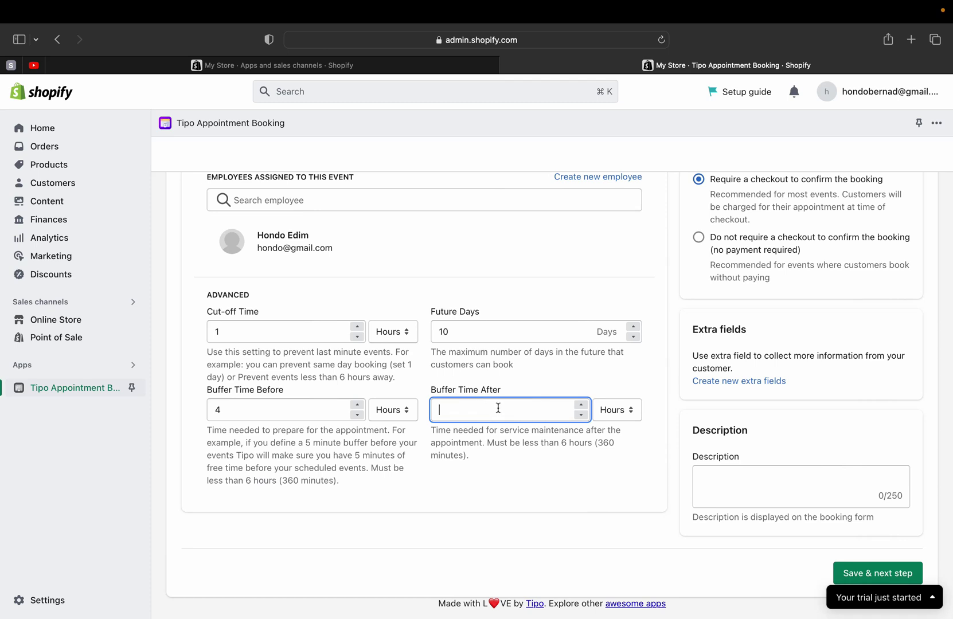
type("3")
left_click(508, 492)
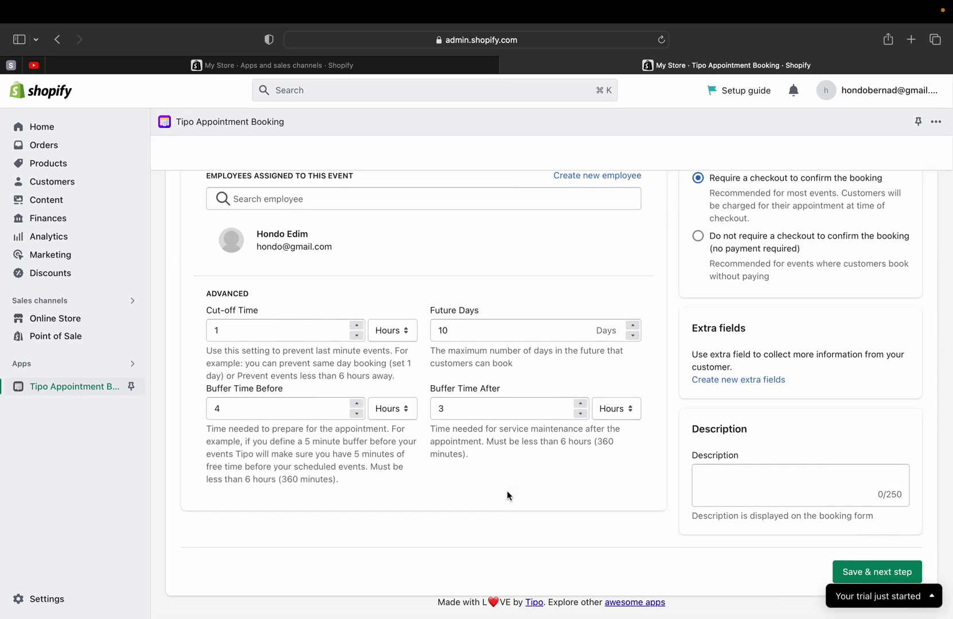
Try several calendar color swatches for the service and choose the light blue 8ED1FC.
scroll(507, 491, "up", 4)
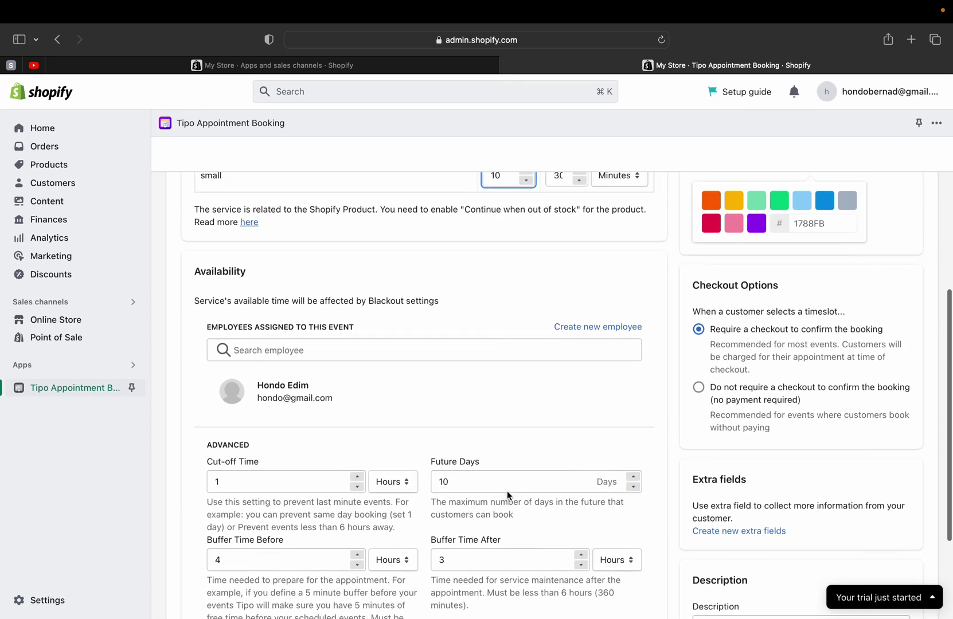
scroll(515, 511, "up", 5)
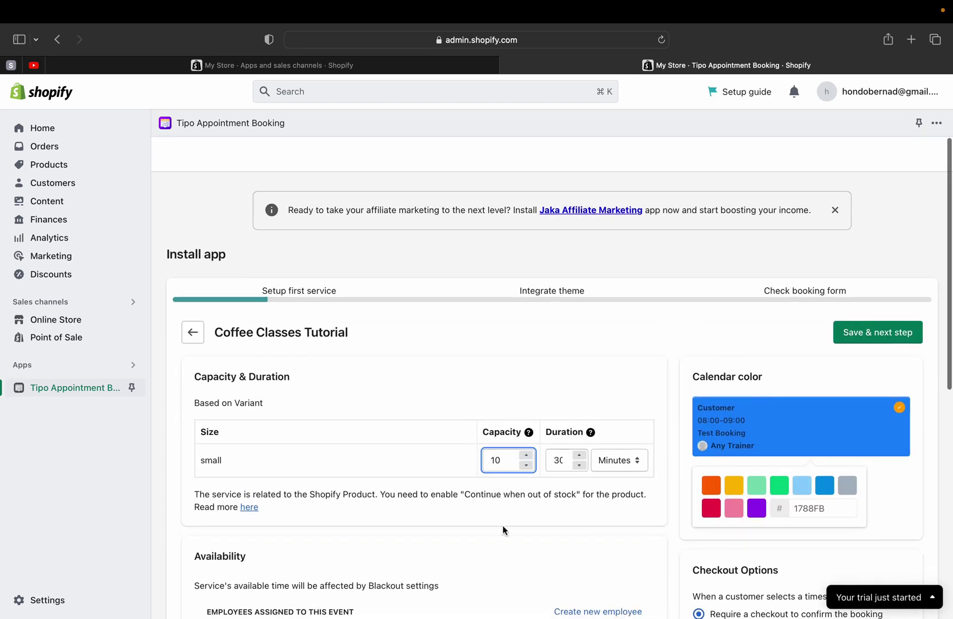
scroll(541, 439, "down", 2)
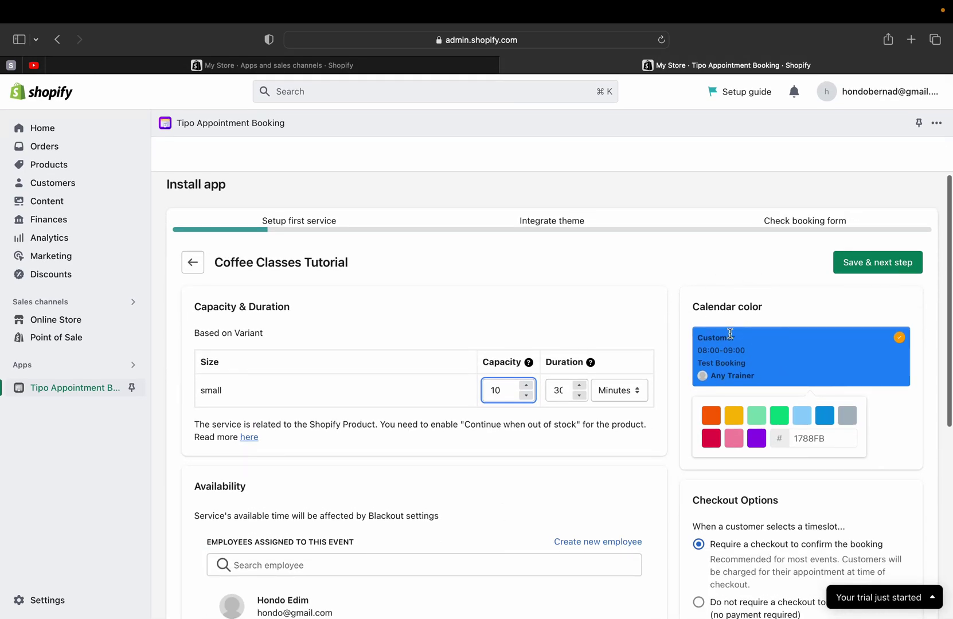
left_click(764, 358)
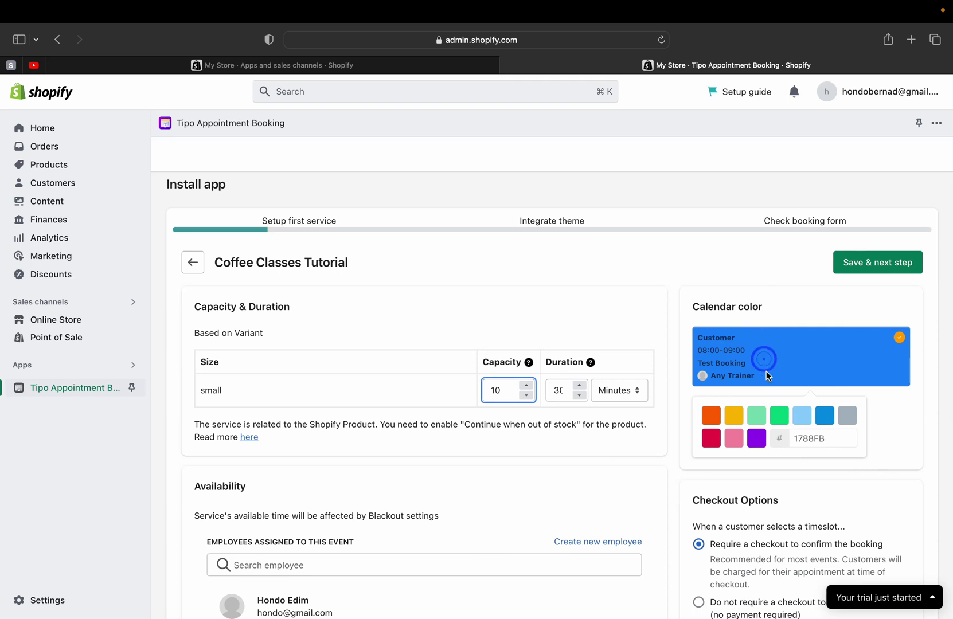
scroll(772, 416, "down", 1)
left_click(734, 399)
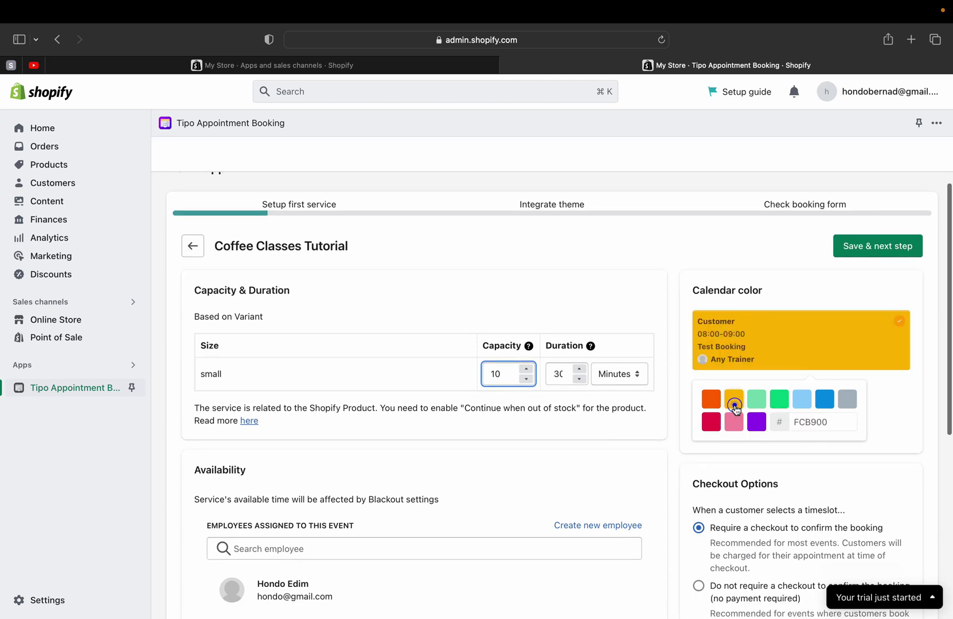
left_click(756, 422)
left_click(734, 422)
left_click(764, 403)
left_click(802, 400)
left_click_drag(832, 422, 792, 419)
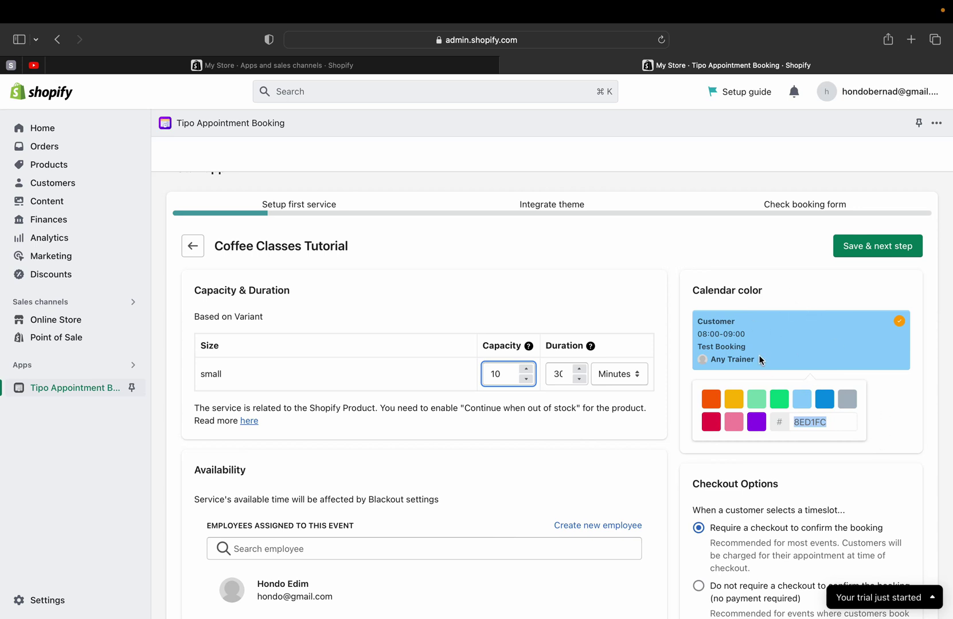
left_click(711, 421)
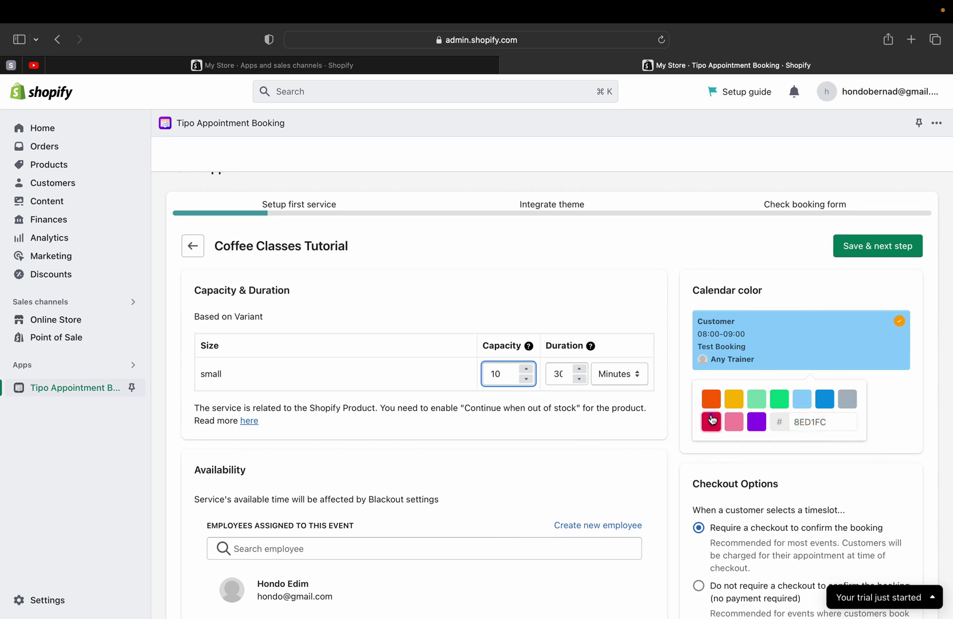
left_click(778, 401)
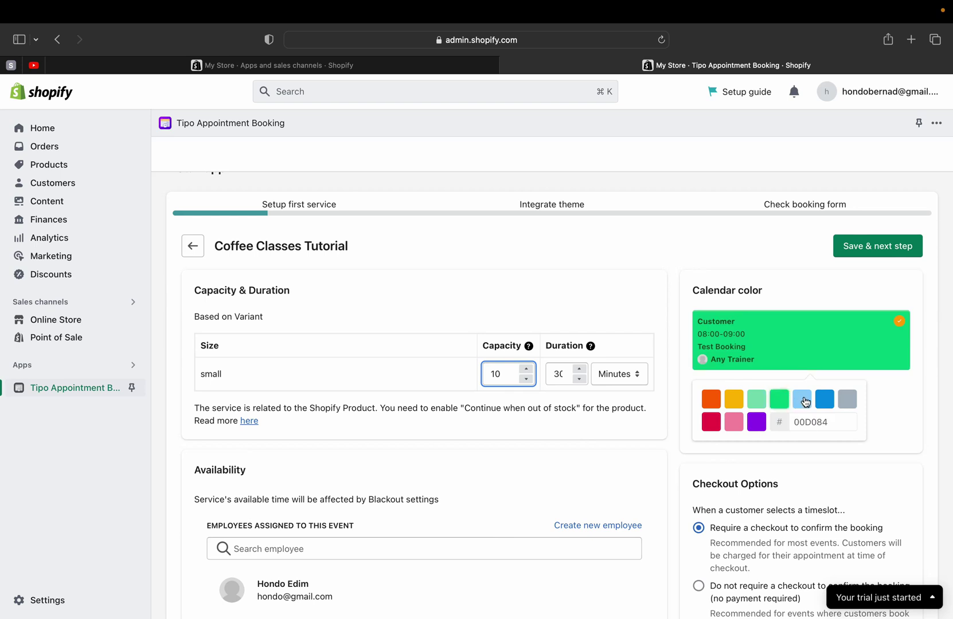
left_click(803, 401)
Review the checkout options, try to create new extra fields for the service, and look over the FREE and PRO plan comparison.
scroll(813, 414, "down", 2)
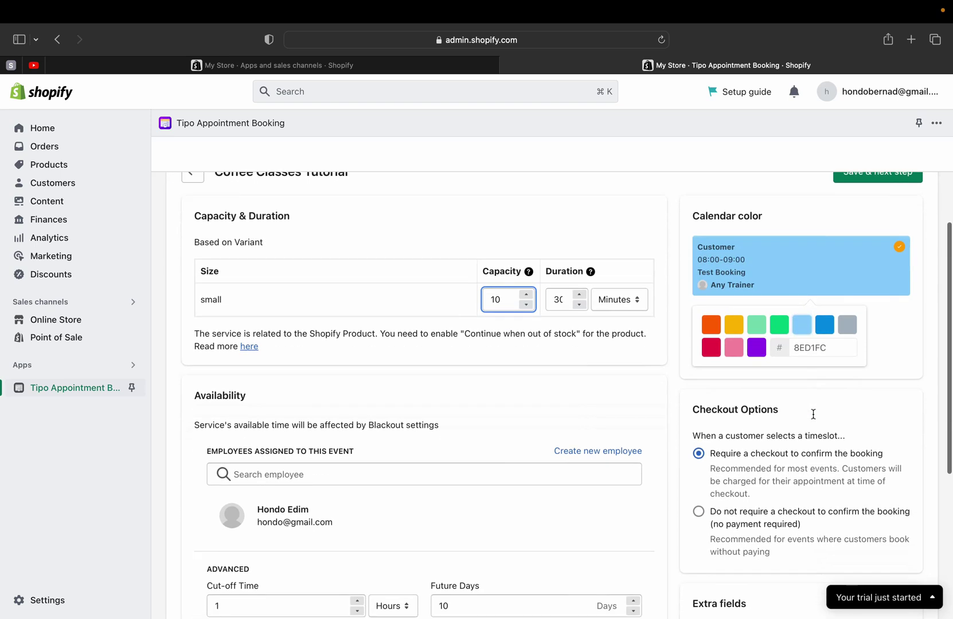
scroll(805, 400, "down", 3)
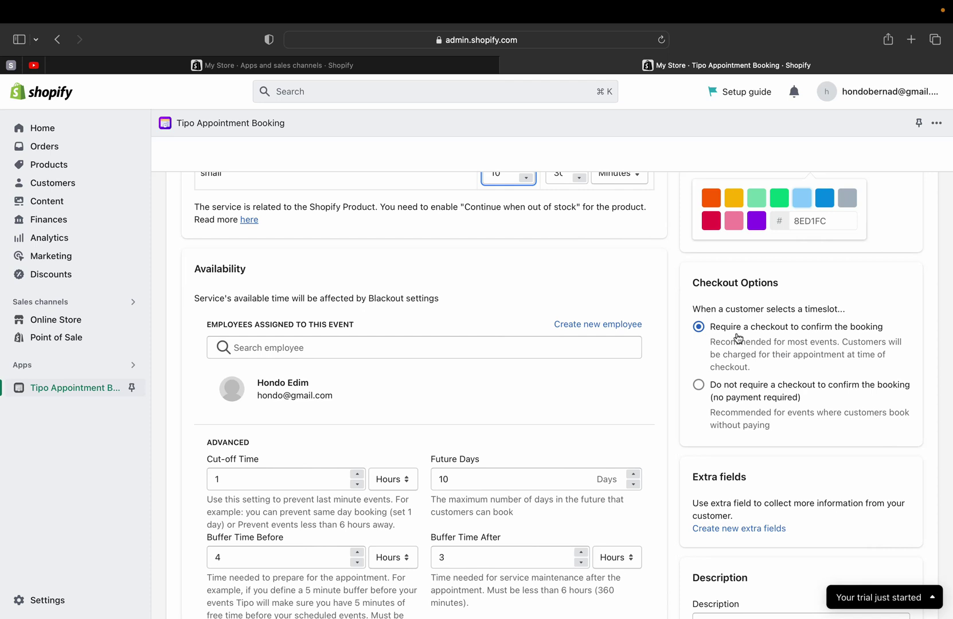
scroll(721, 407, "down", 1)
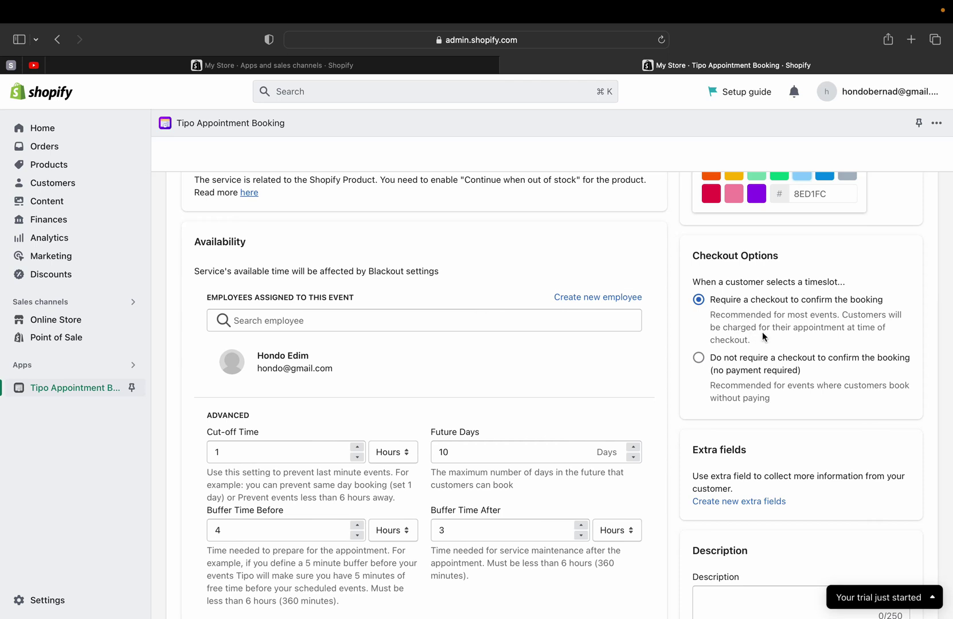
scroll(762, 331, "down", 3)
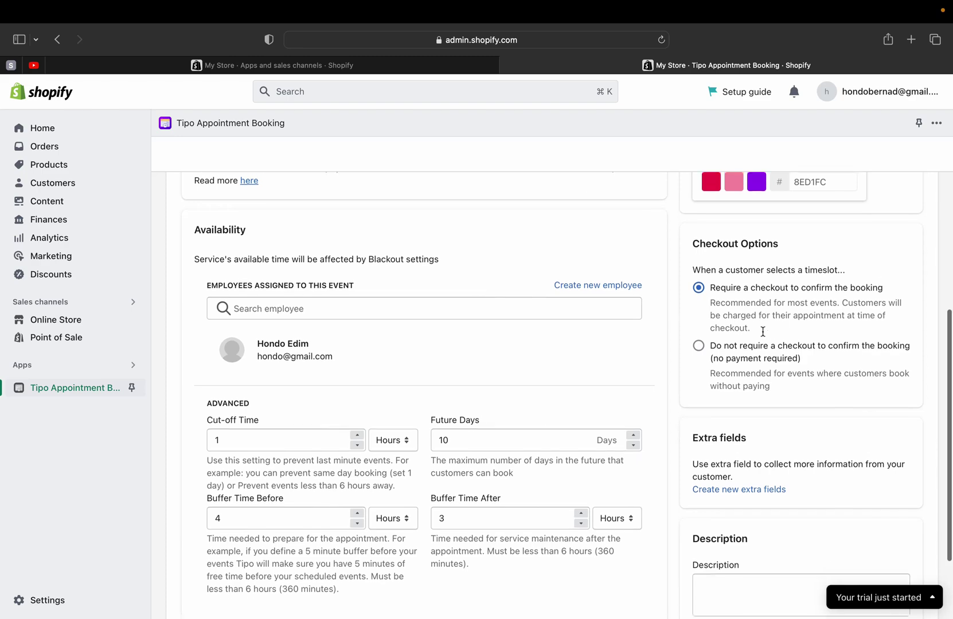
scroll(763, 331, "down", 2)
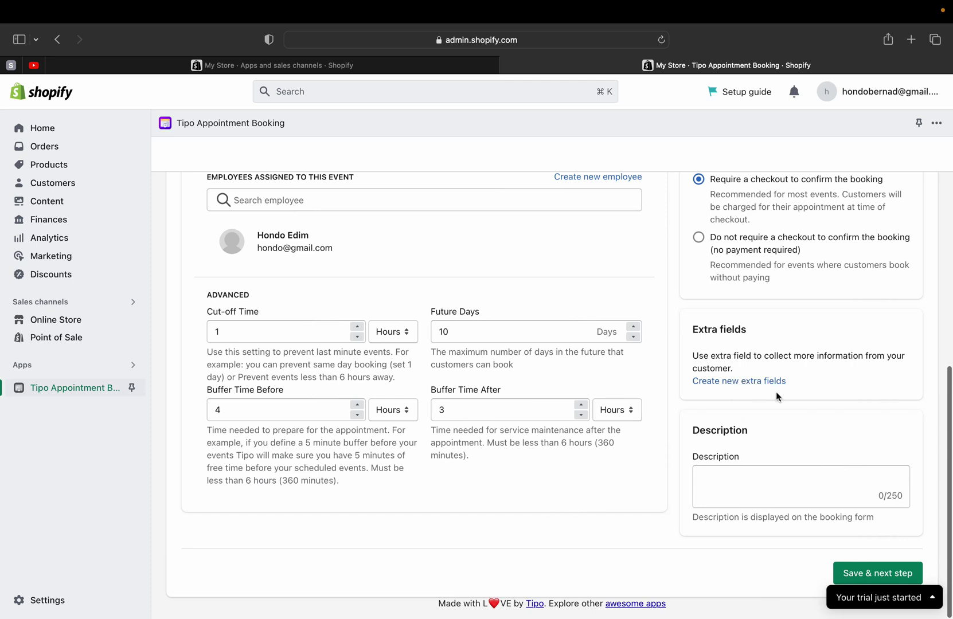
left_click(729, 382)
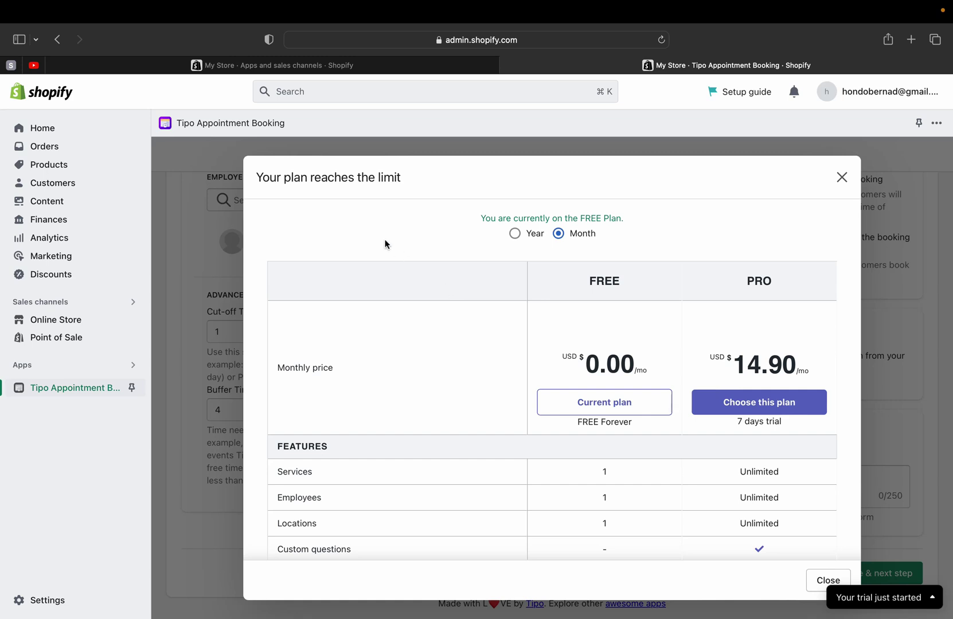
scroll(385, 244, "down", 3)
scroll(384, 244, "up", 3)
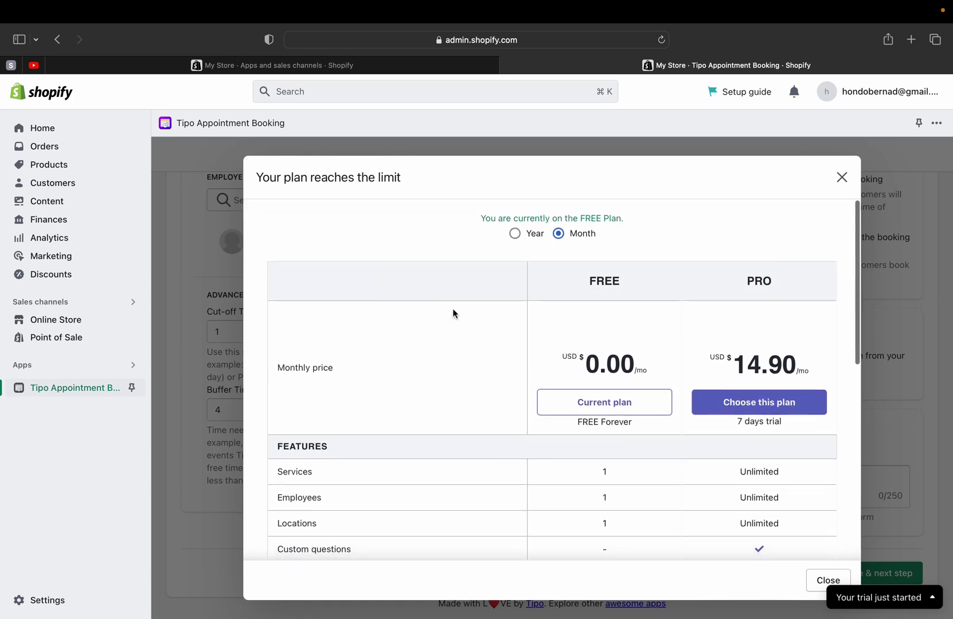
Compare the features and monthly prices of the FREE and PRO plans, and close the plan comparison.
scroll(453, 313, "down", 5)
scroll(453, 313, "up", 5)
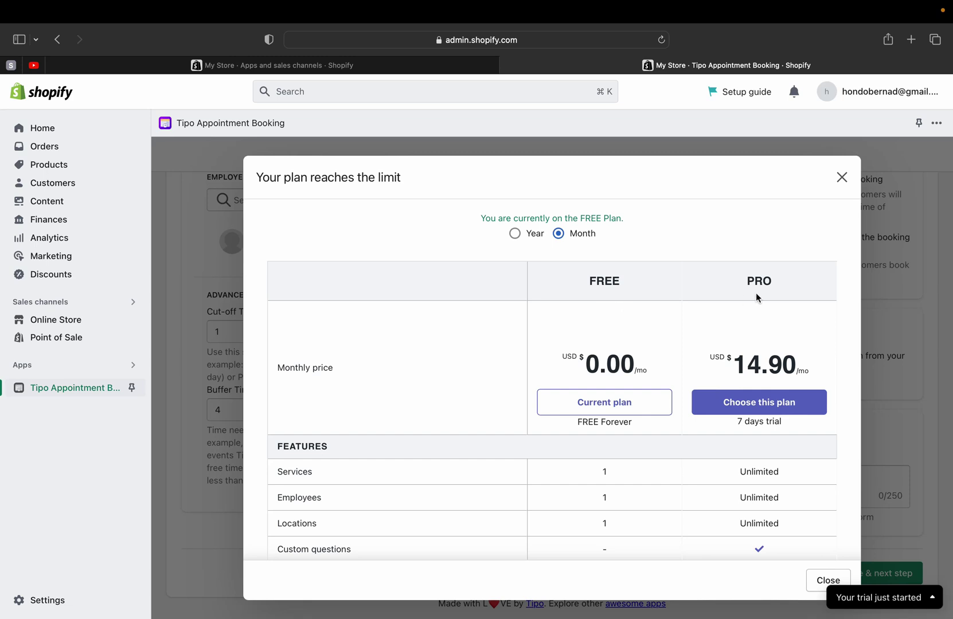
scroll(755, 356, "down", 5)
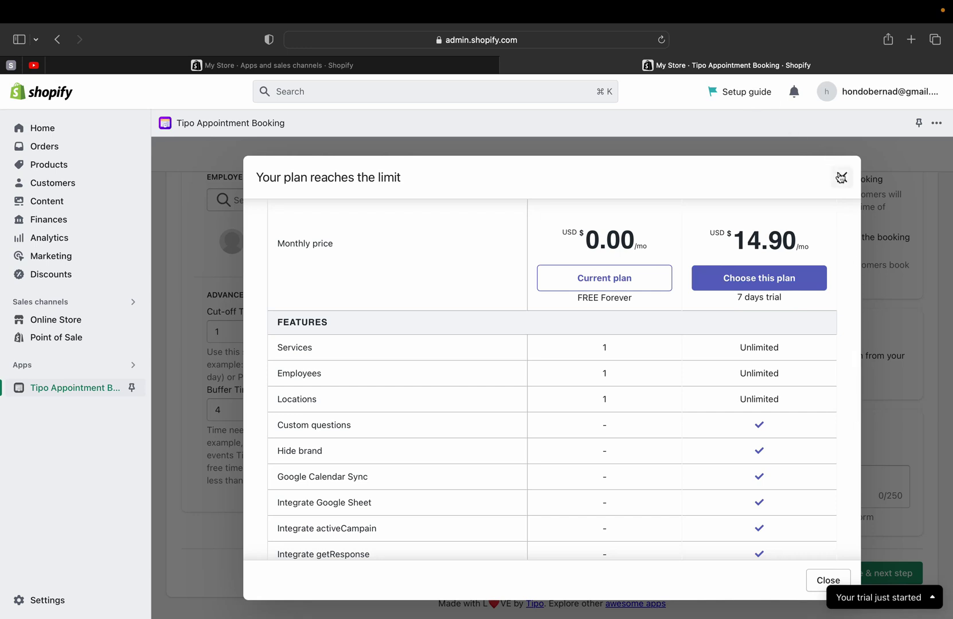
left_click(841, 178)
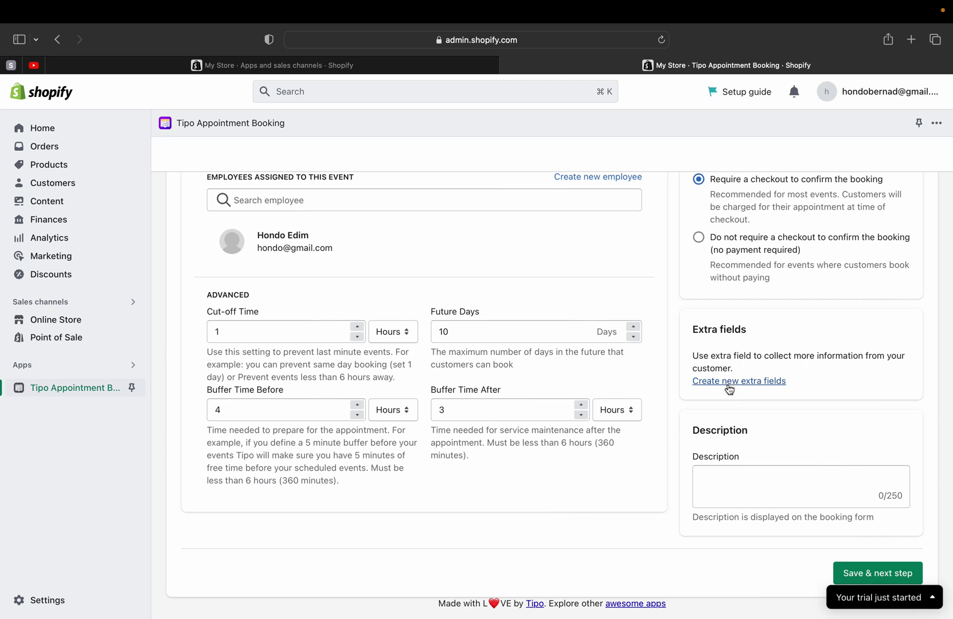
Enter "About this booking" as the service's description, check the service settings, and save them to continue to theme integration.
scroll(727, 390, "down", 1)
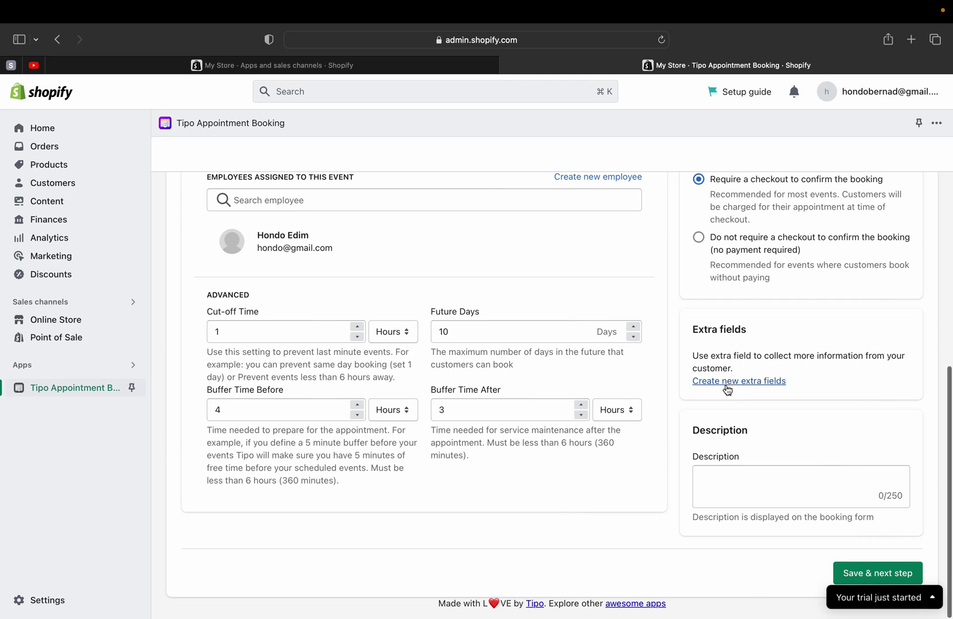
left_click(731, 469)
scroll(731, 470, "down", 1)
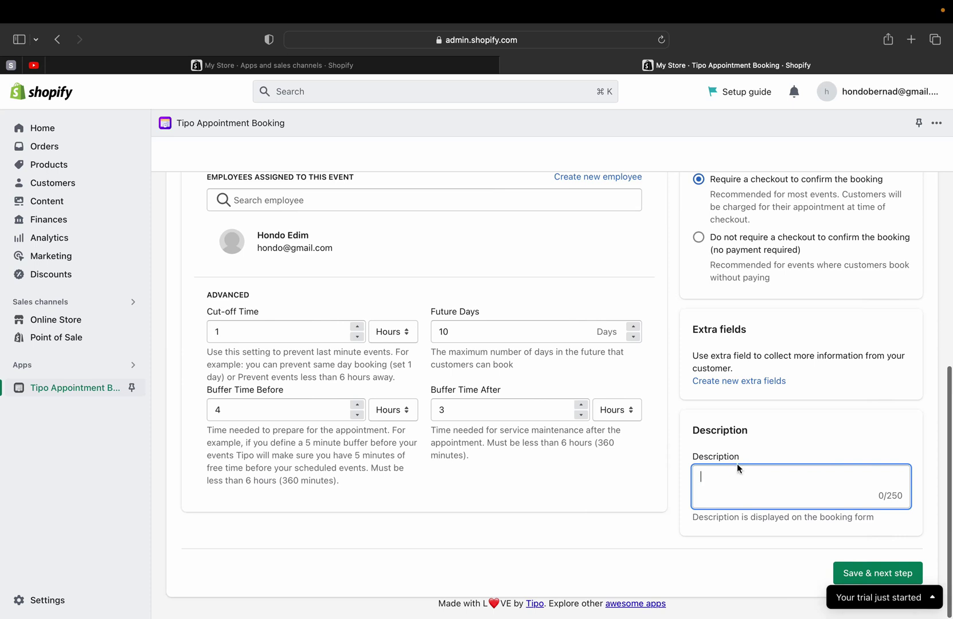
type("About this booking")
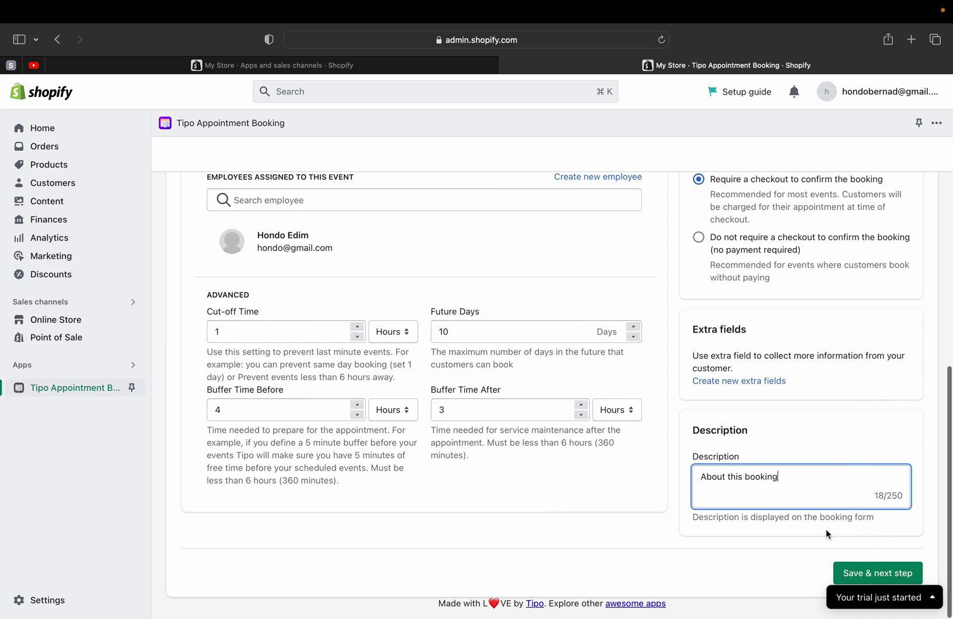
left_click(854, 573)
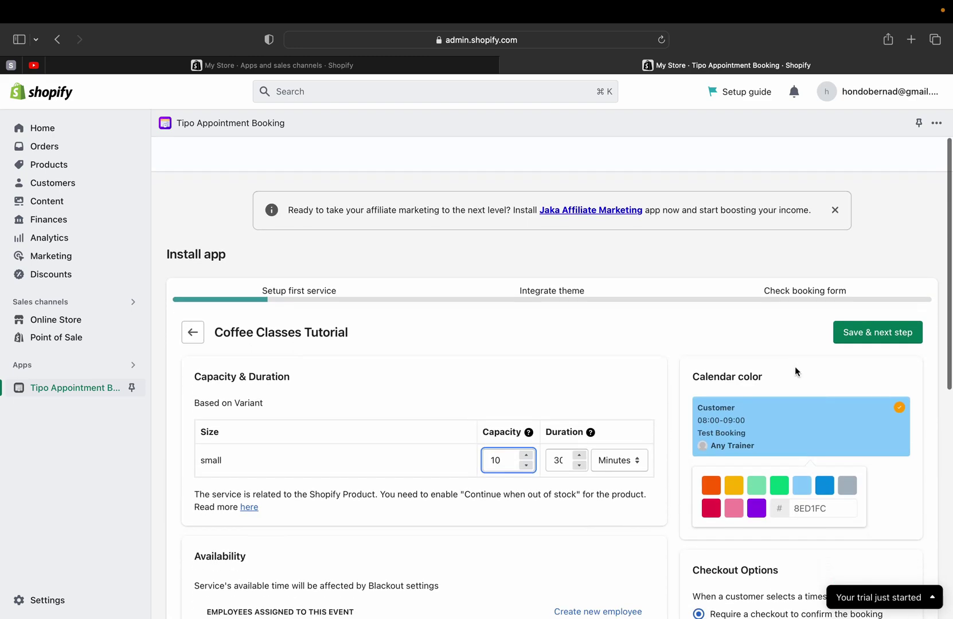
scroll(794, 366, "down", 10)
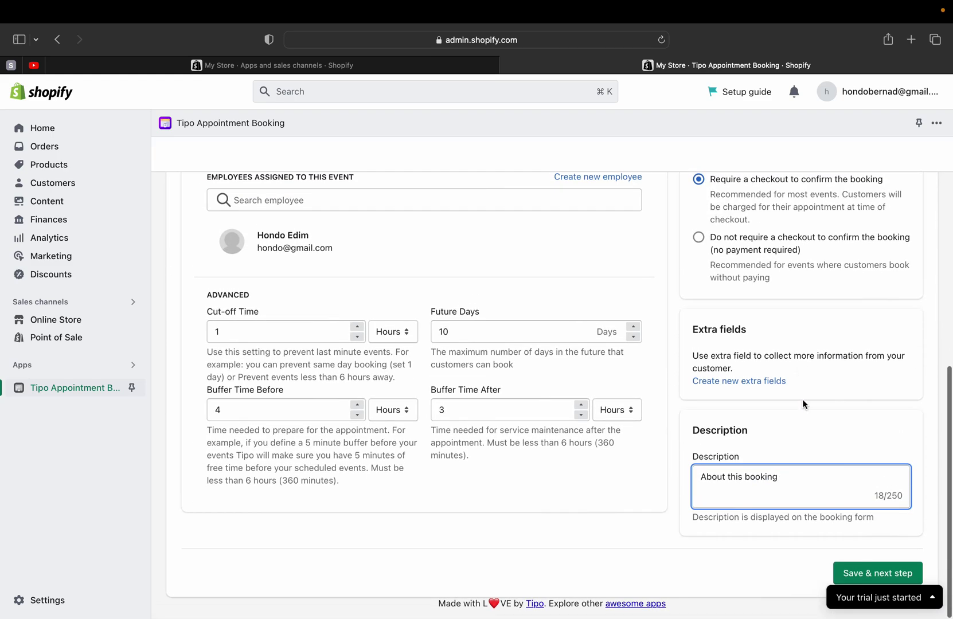
scroll(767, 479, "up", 10)
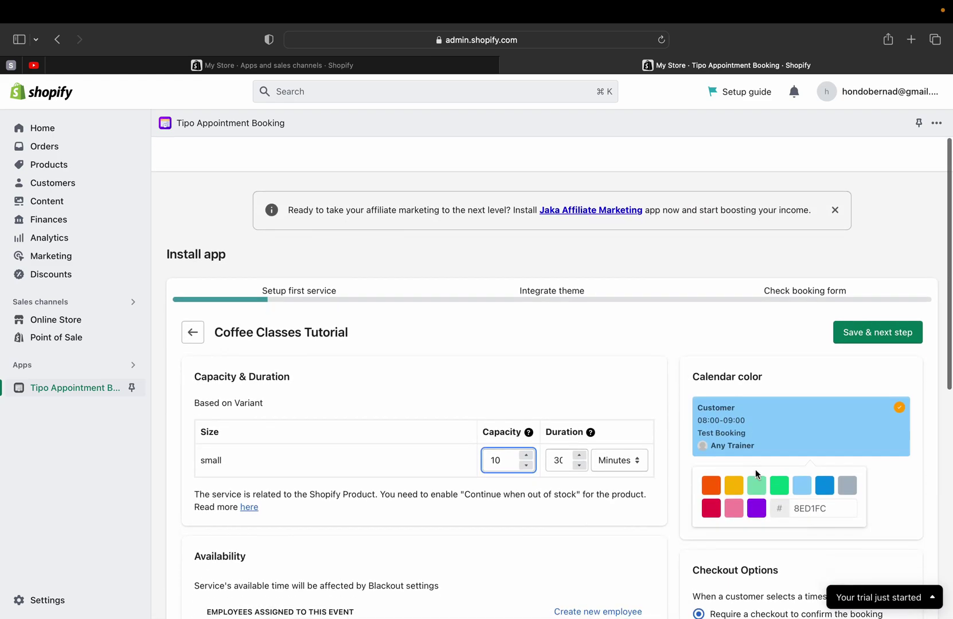
scroll(757, 475, "down", 10)
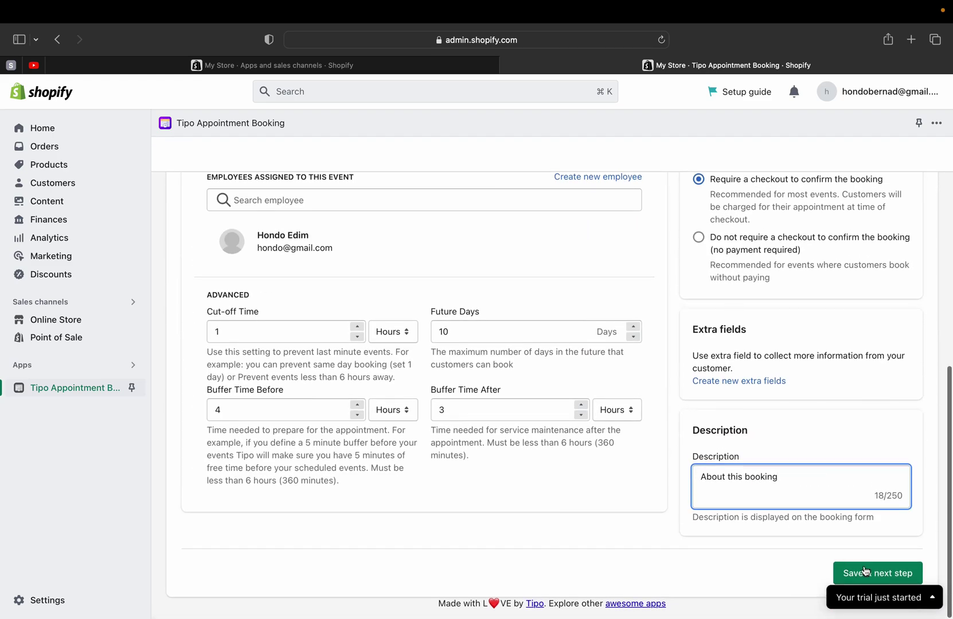
left_click(885, 575)
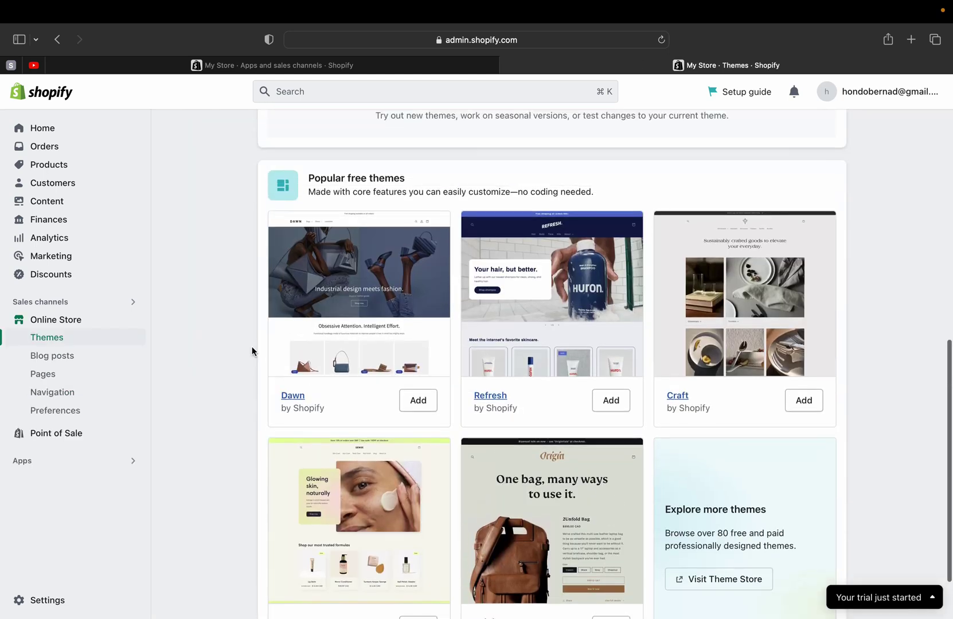
Look over the online store's current theme and the popular free themes offered for it.
scroll(254, 347, "up", 3)
scroll(255, 352, "down", 2)
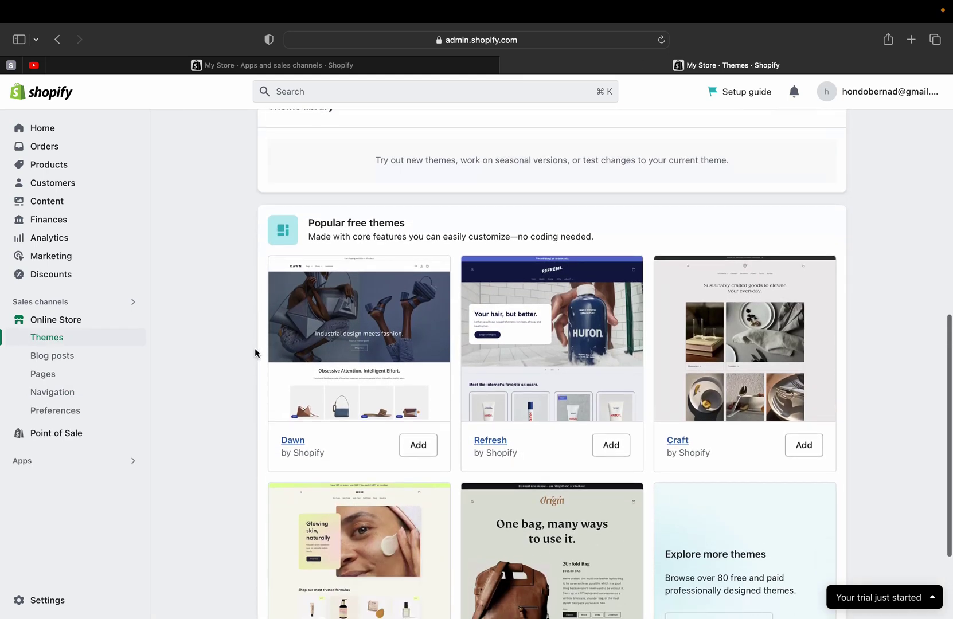
scroll(308, 398, "down", 2)
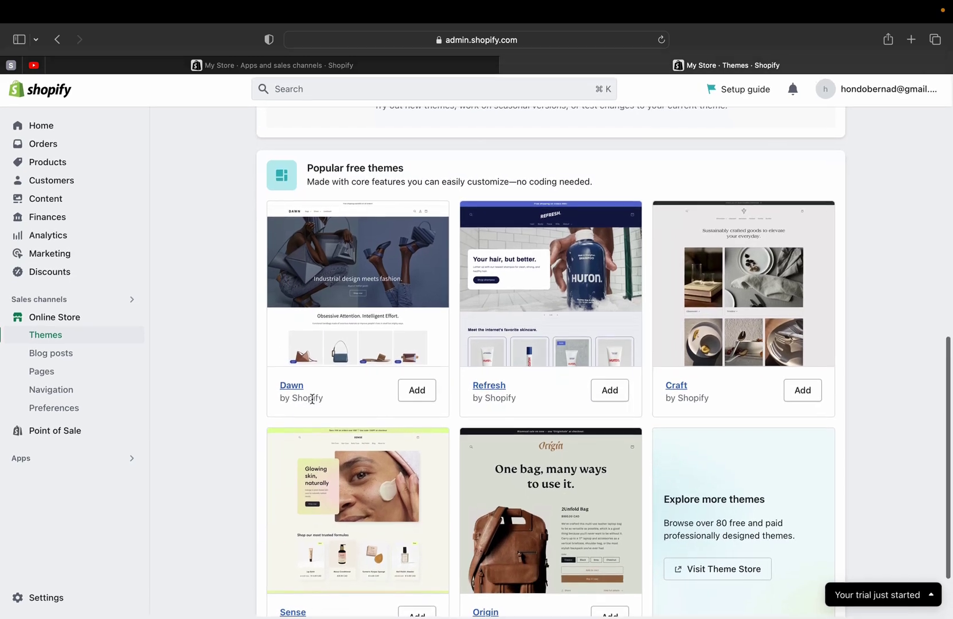
scroll(434, 503, "down", 2)
scroll(434, 503, "down", 1)
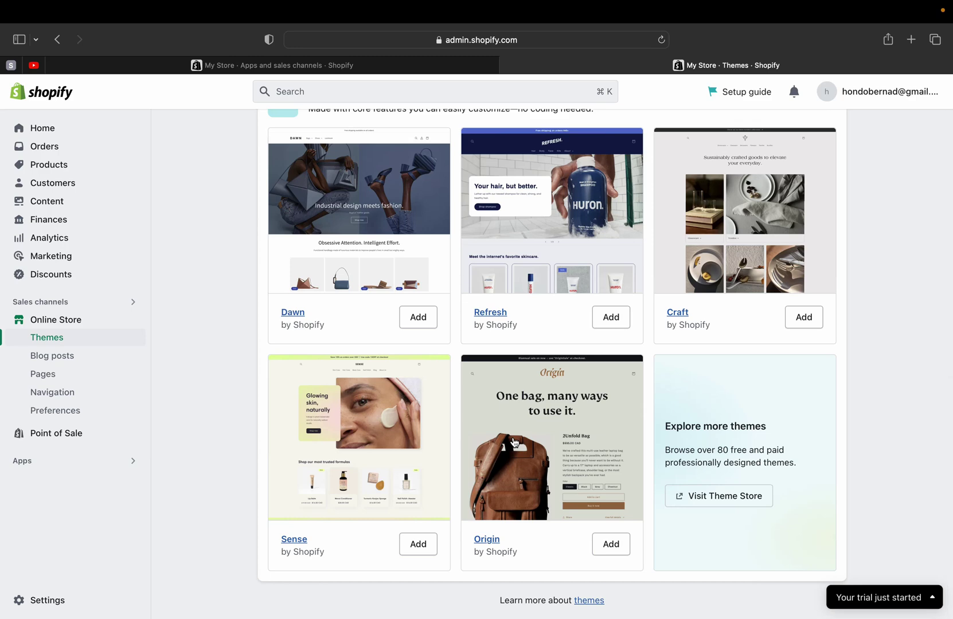
scroll(514, 442, "up", 10)
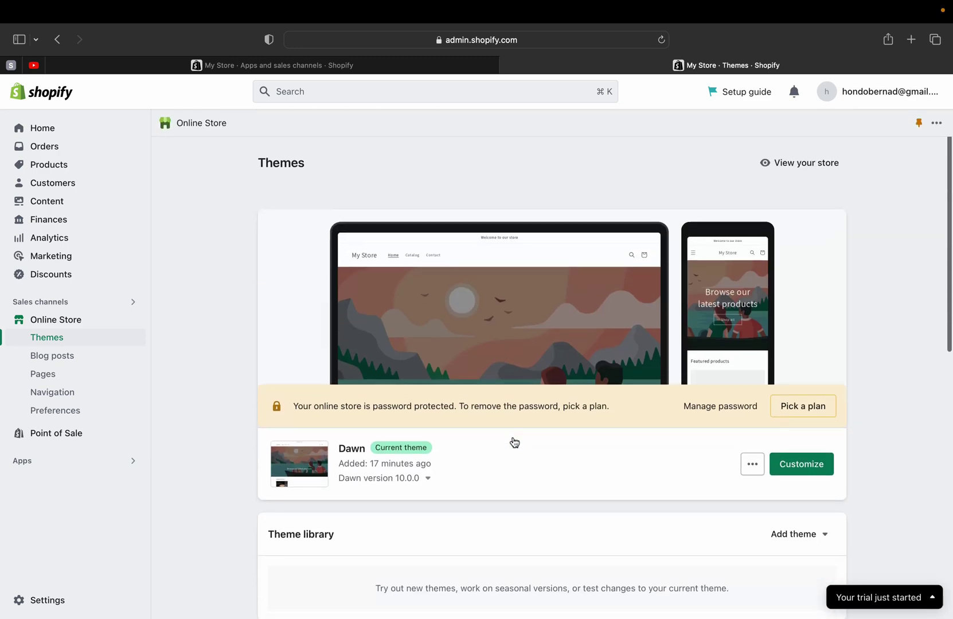
scroll(514, 442, "down", 10)
scroll(514, 442, "up", 1)
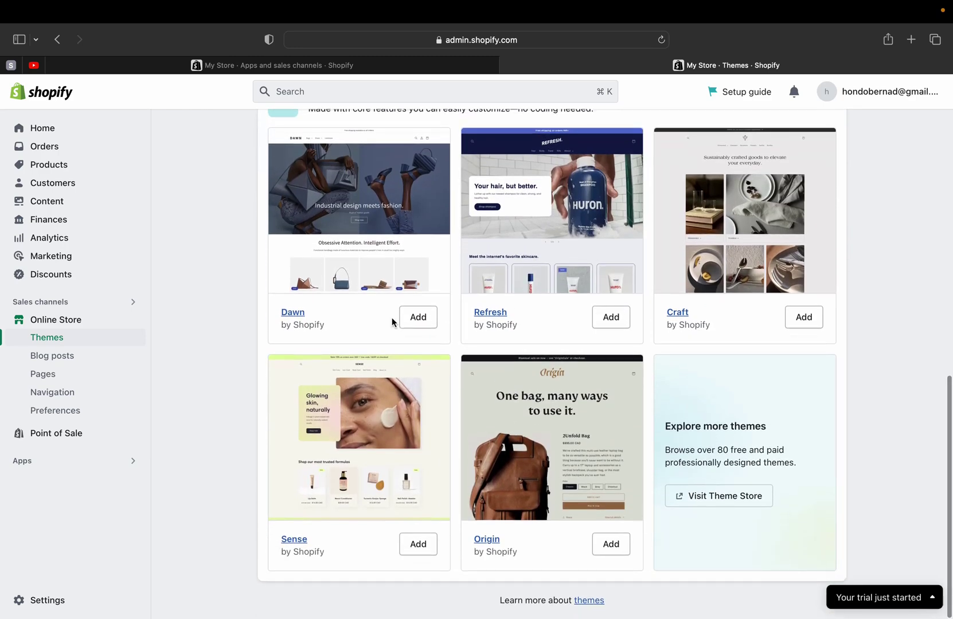
scroll(319, 247, "up", 2)
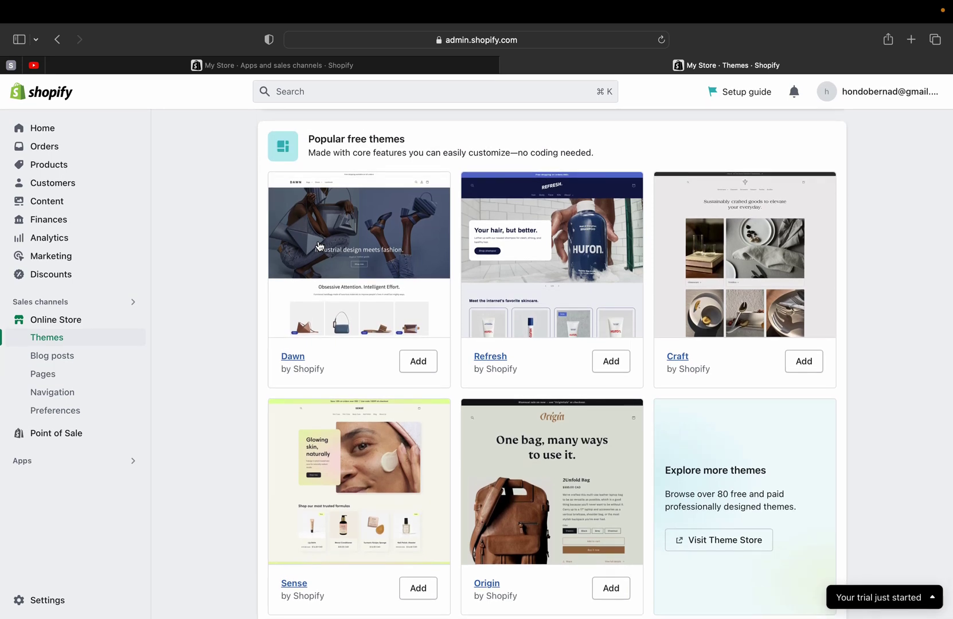
scroll(423, 333, "down", 2)
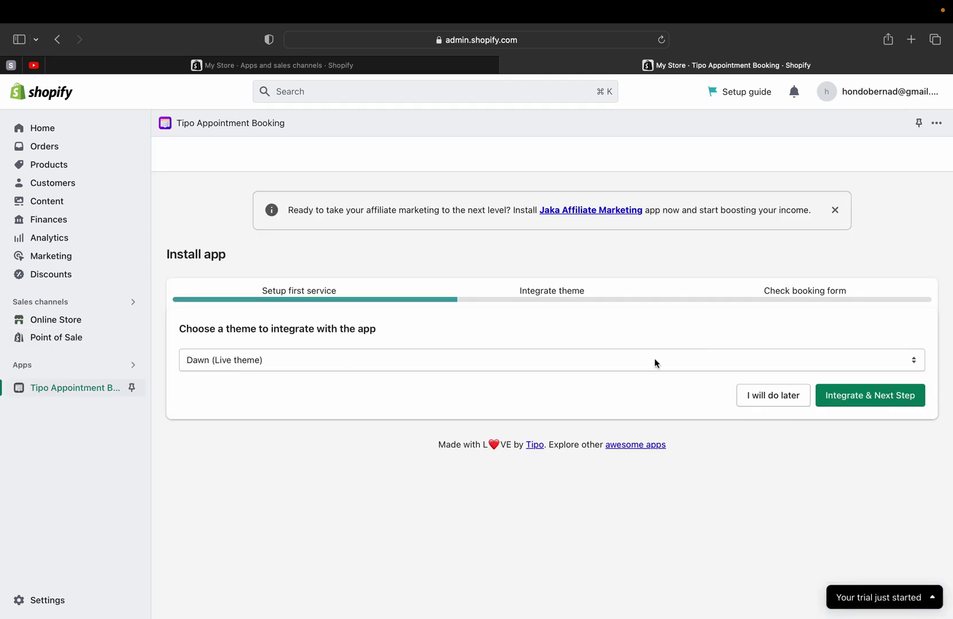
Integrate the booking app with the live Dawn theme and review the Coffee Classes Tutorial booking form on the storefront.
left_click(865, 399)
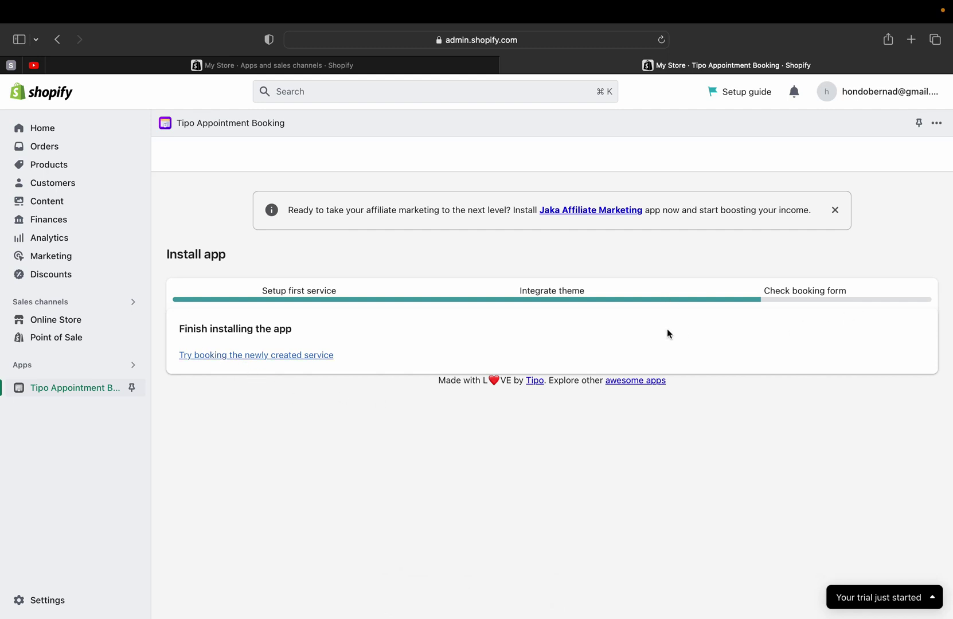
left_click(266, 356)
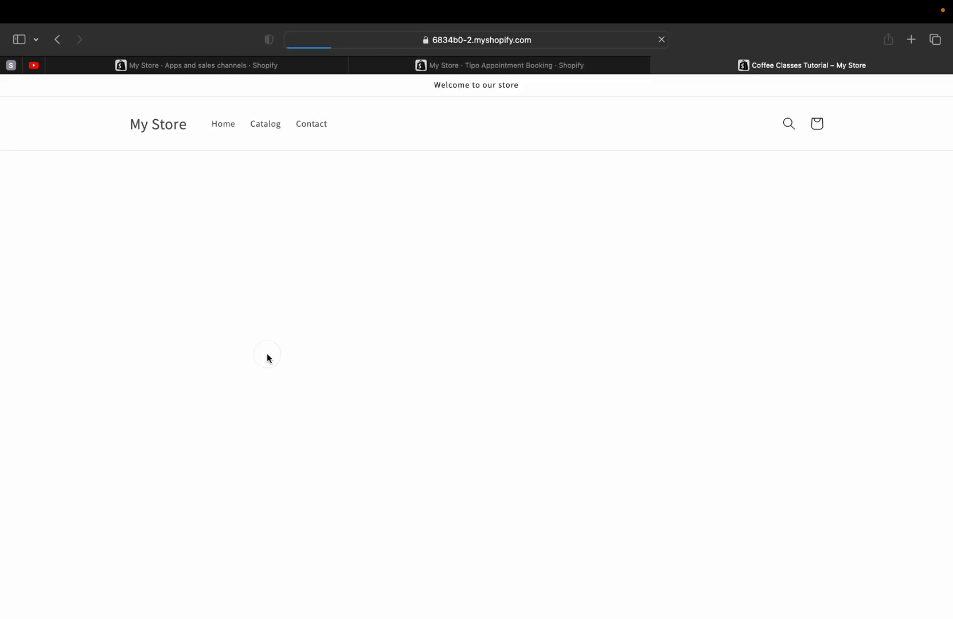
scroll(811, 258, "down", 1)
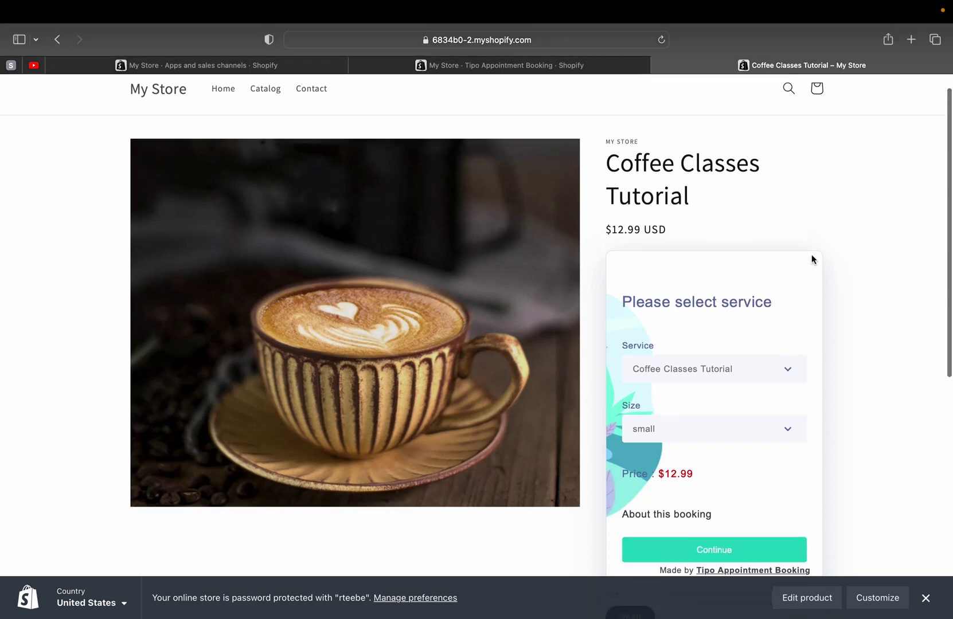
scroll(811, 254, "up", 1)
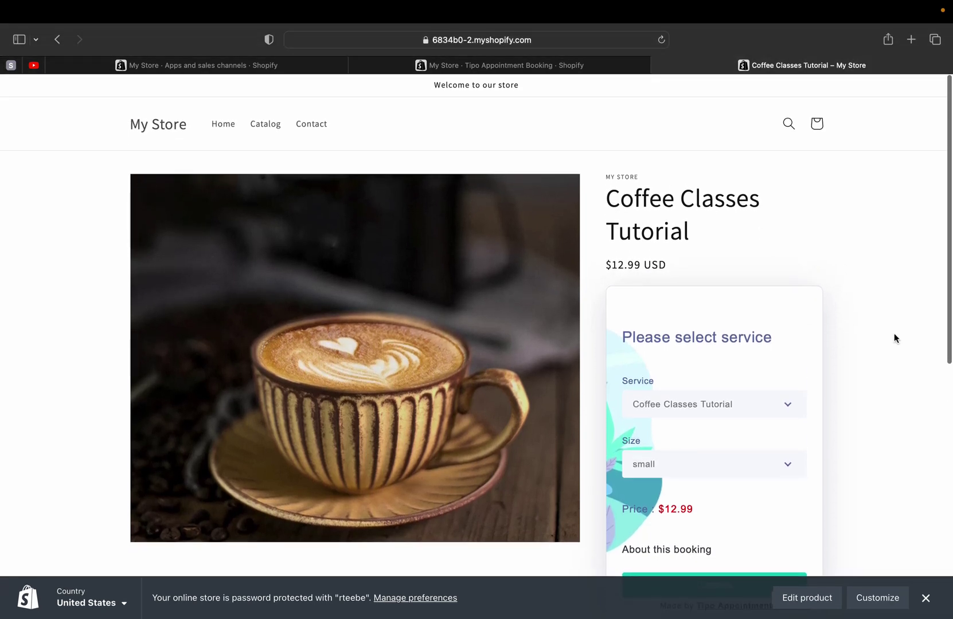
scroll(888, 336, "down", 3)
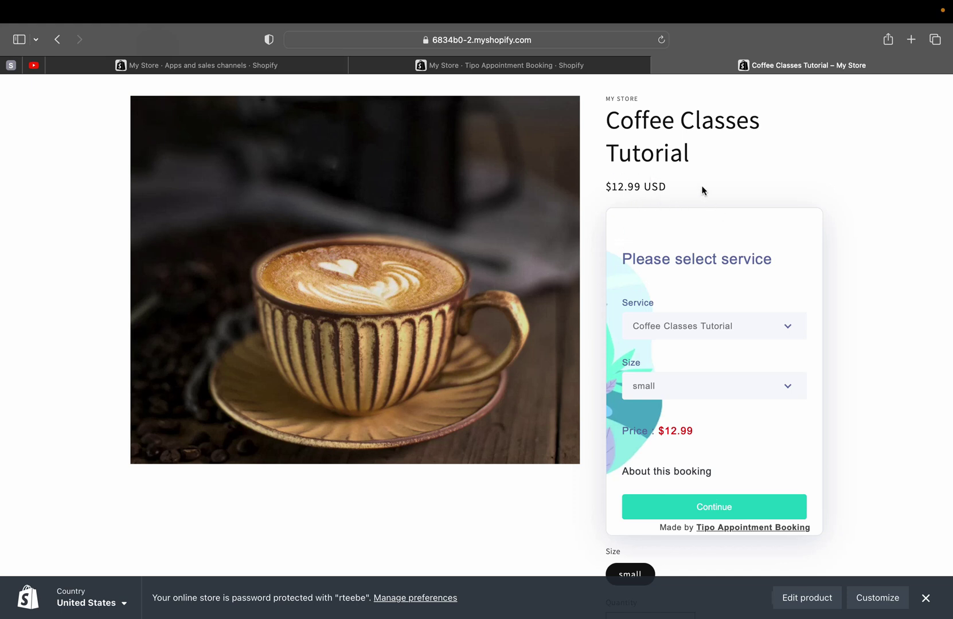
scroll(722, 338, "up", 1)
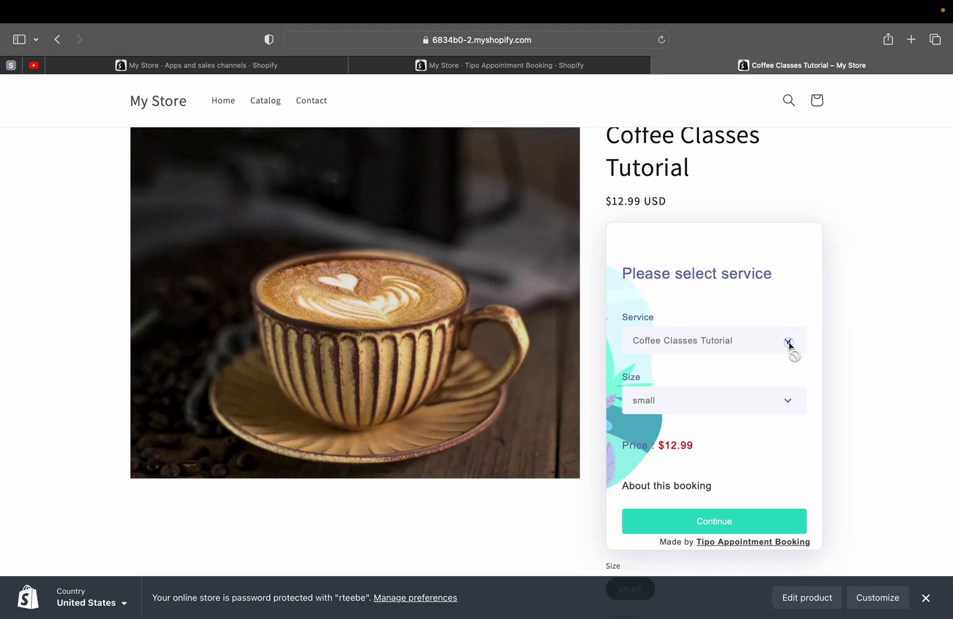
key("super+w")
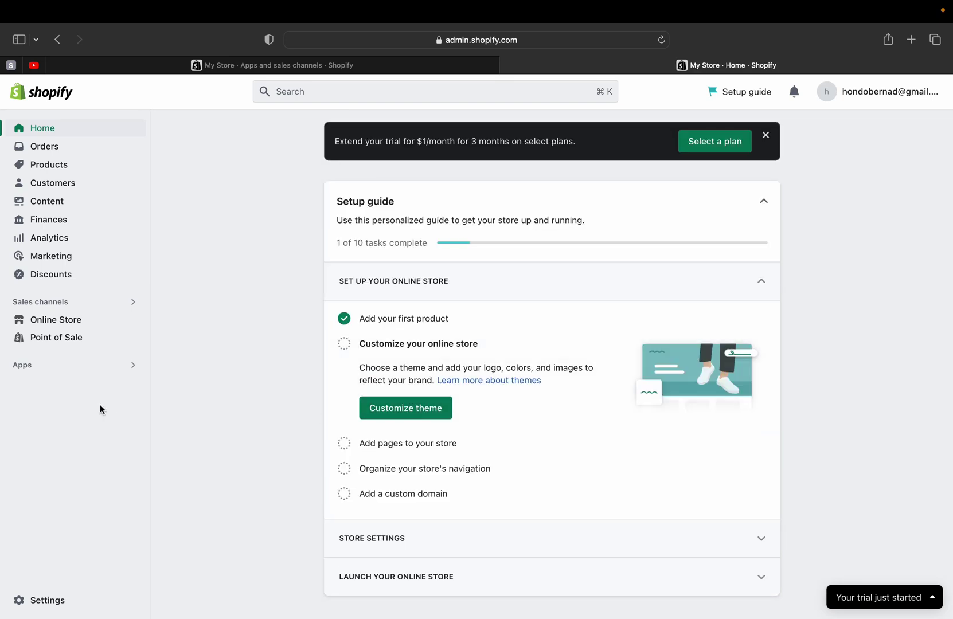
Open Tipo Appointment Booking from the store's installed apps.
scroll(145, 378, "down", 3)
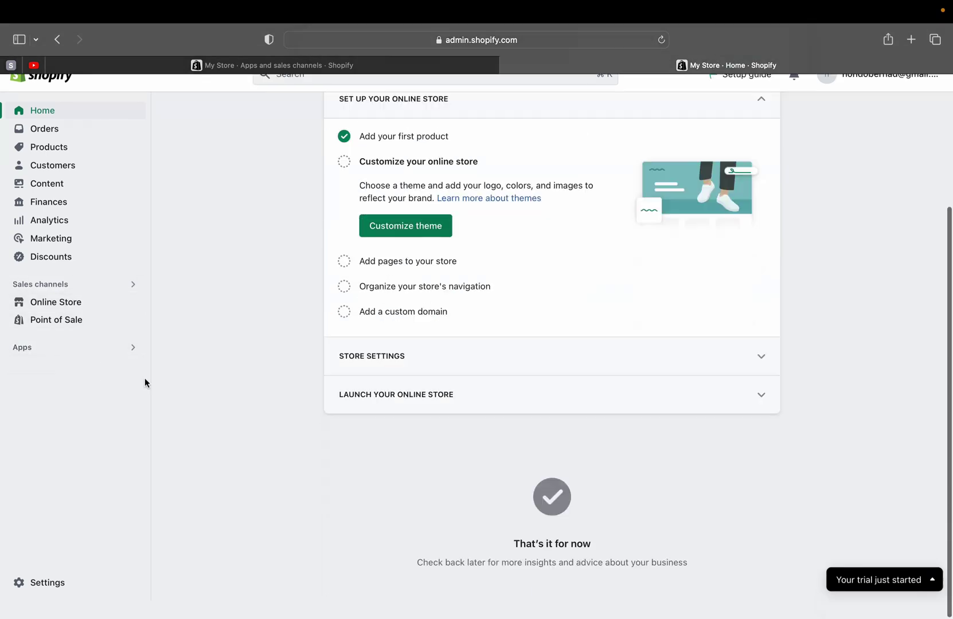
left_click(42, 367)
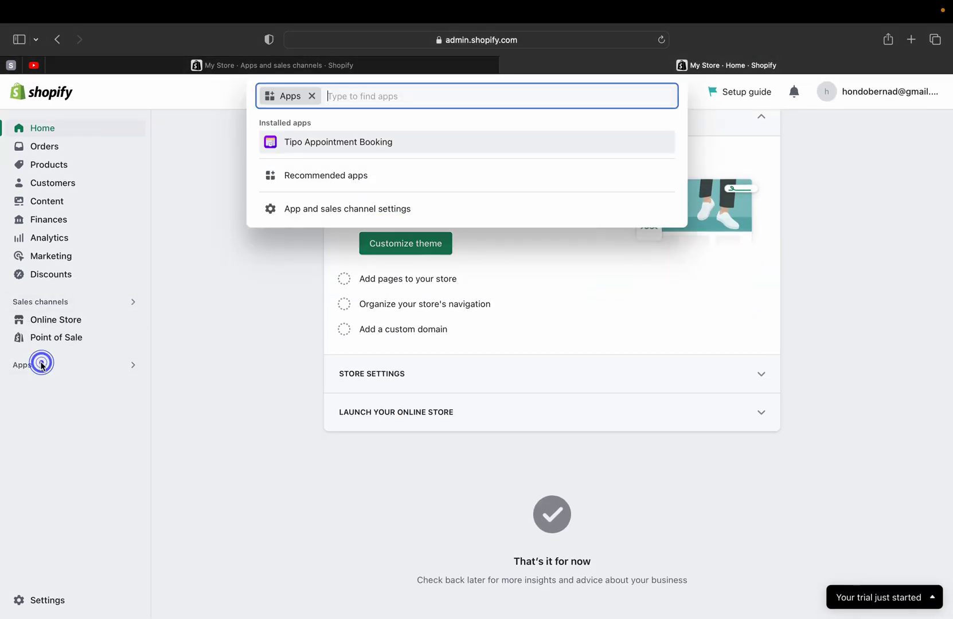
left_click(308, 145)
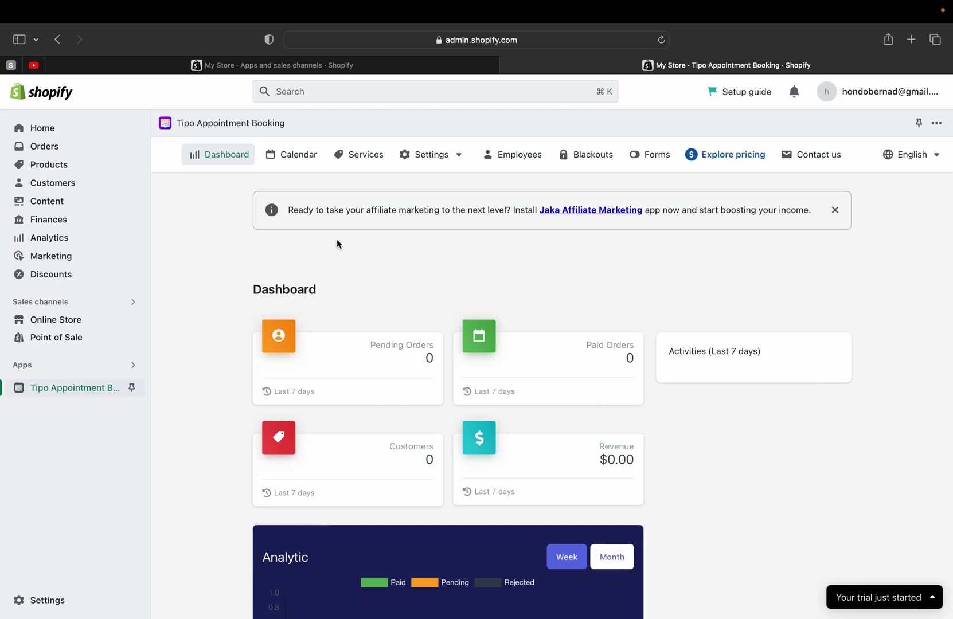
Examine the booking app's dashboard, including its order, customer and revenue cards, analytics chart and getting-started guides.
scroll(337, 243, "down", 8)
scroll(336, 244, "up", 8)
scroll(543, 467, "down", 1)
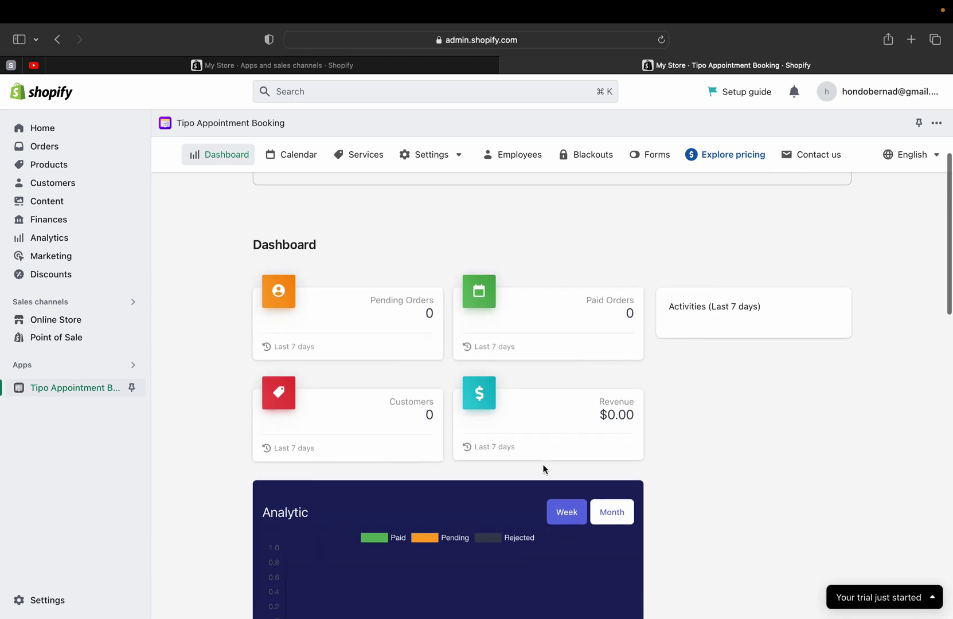
scroll(543, 466, "down", 5)
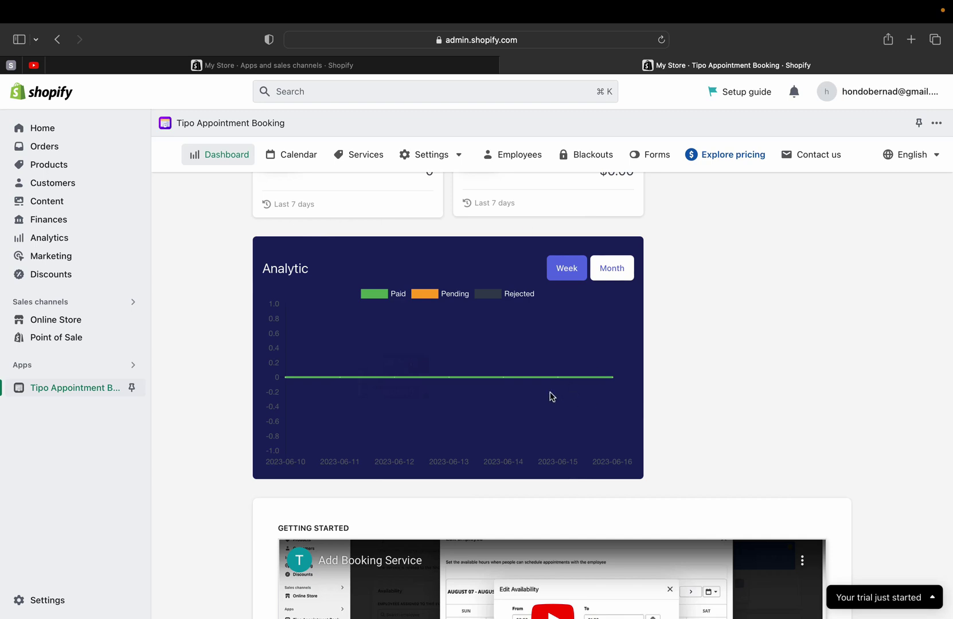
scroll(447, 372, "down", 8)
scroll(447, 374, "up", 1)
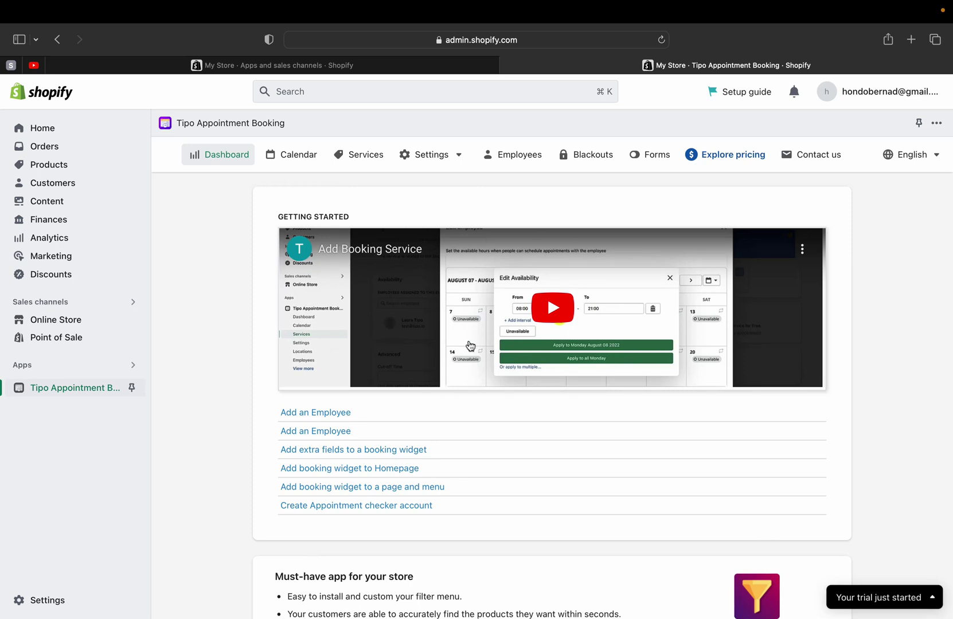
scroll(469, 344, "down", 2)
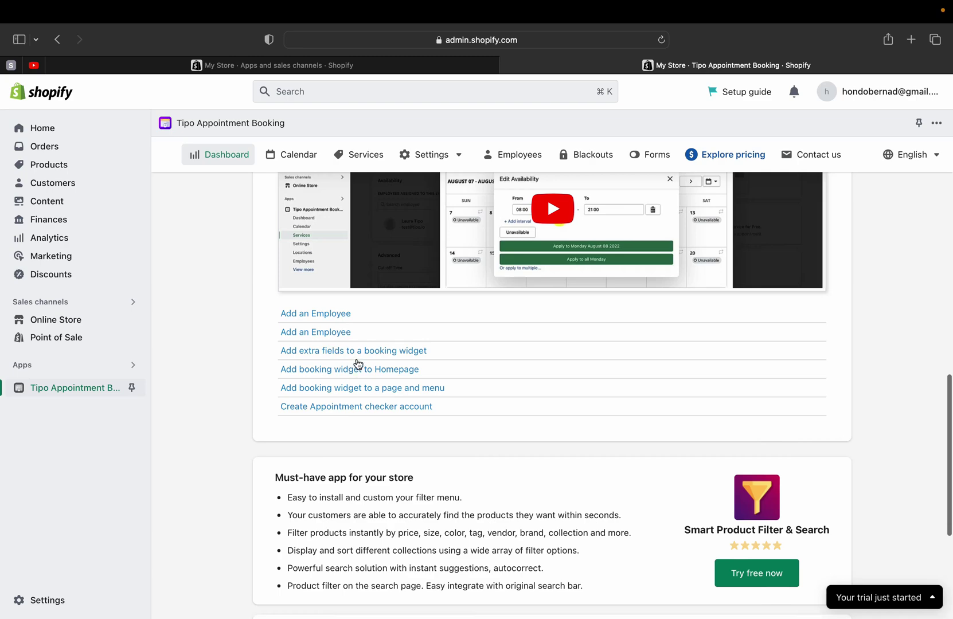
scroll(356, 363, "down", 5)
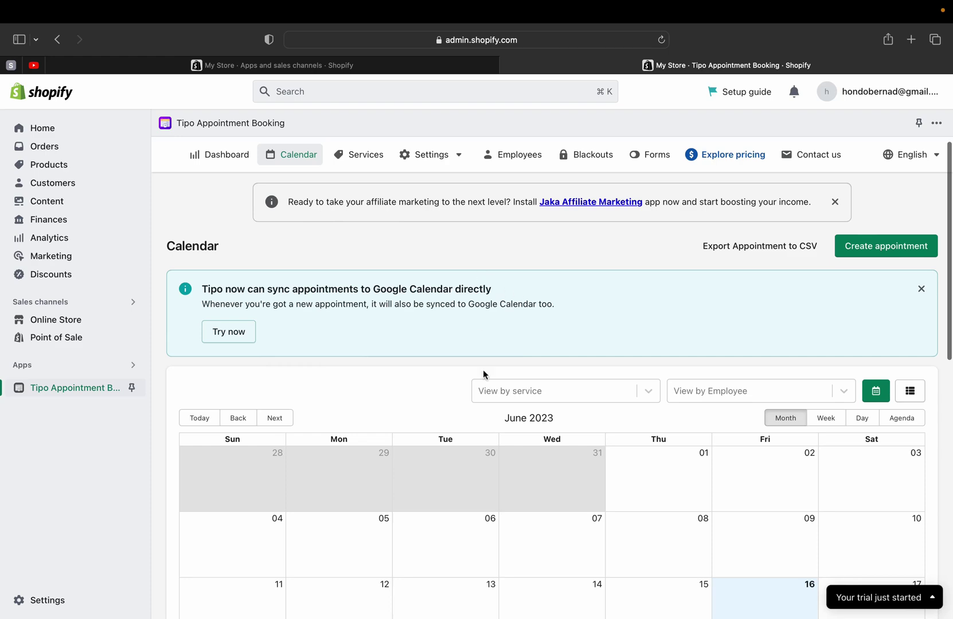
Look over the booking app's monthly appointment calendar for June 2023 and its service and employee filters.
scroll(487, 383, "down", 10)
scroll(487, 382, "up", 10)
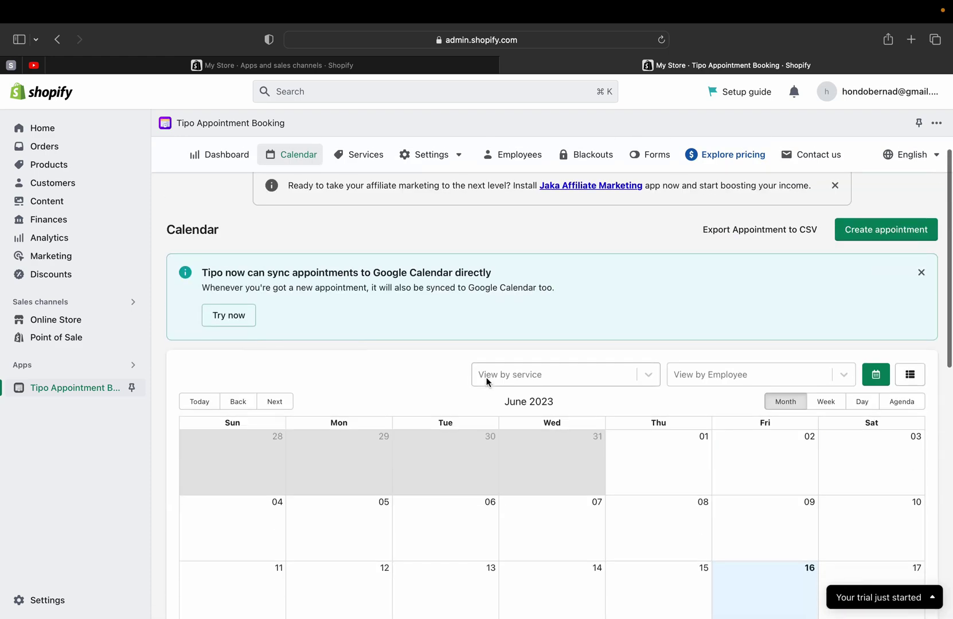
scroll(578, 450, "down", 4)
scroll(578, 450, "up", 4)
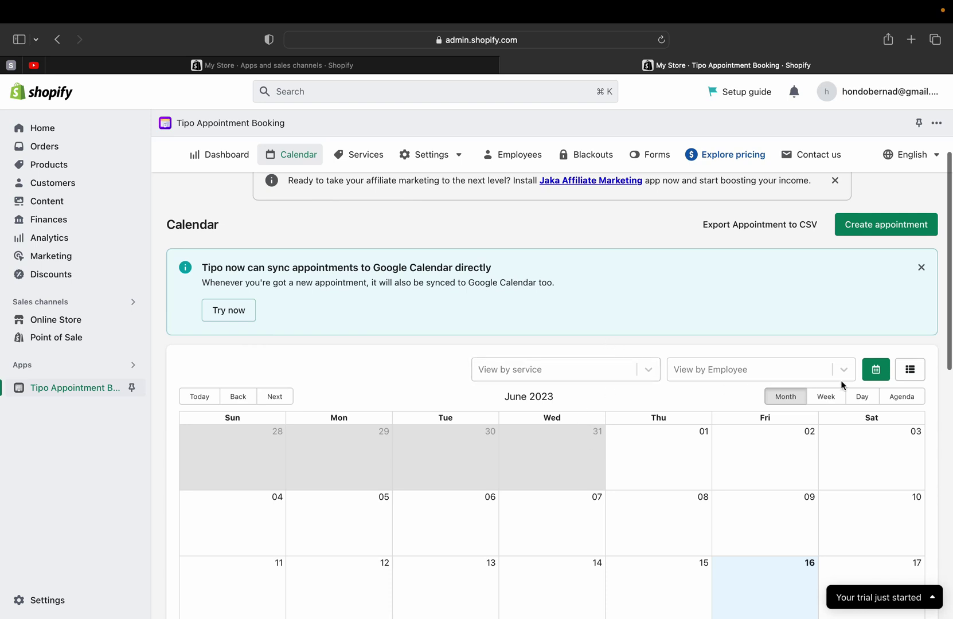
Filter the June 2023 appointment calendar by the listed employee and look through the month's dates.
left_click(722, 376)
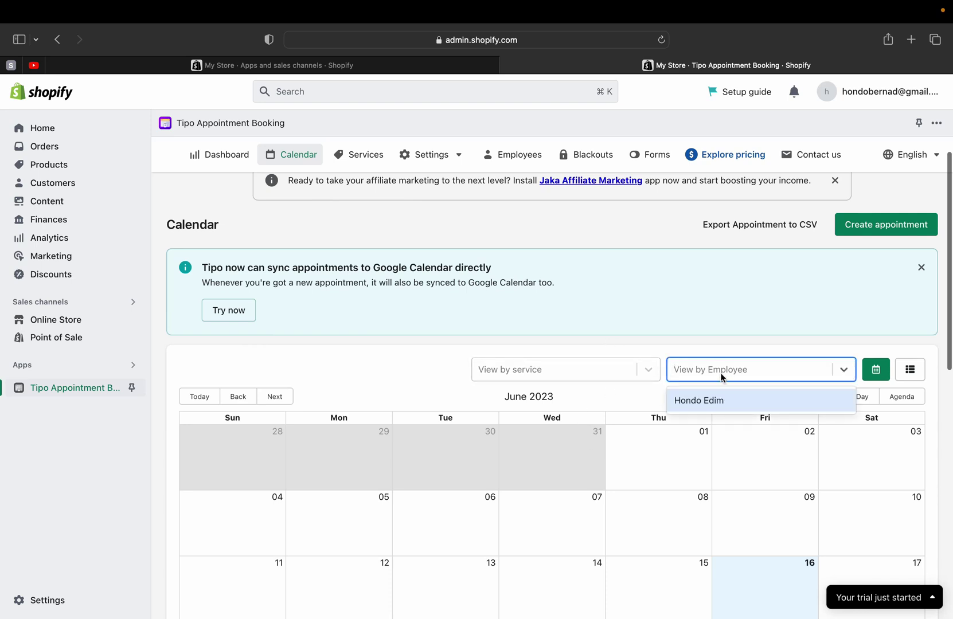
left_click(708, 404)
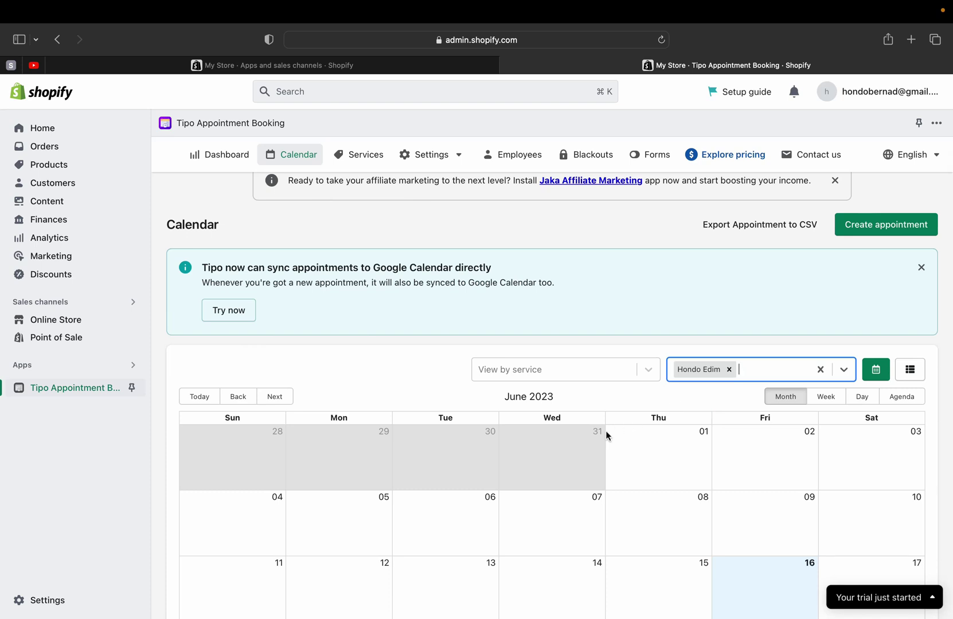
scroll(543, 458, "down", 5)
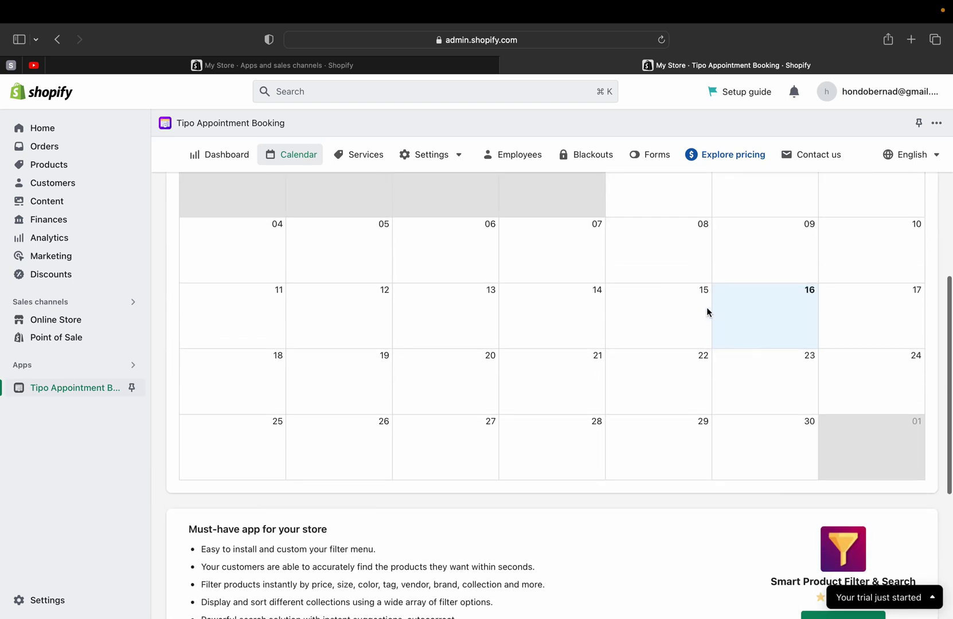
scroll(834, 473, "up", 2)
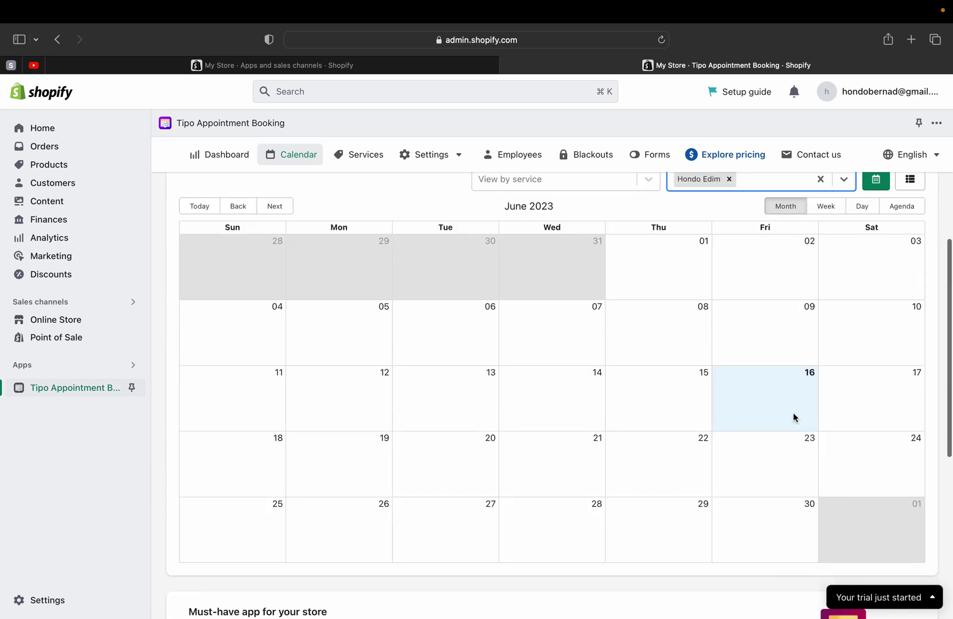
Switch the appointment calendar to the Week view and on to the Agenda view to examine its listing.
scroll(830, 353, "up", 4)
left_click(826, 426)
left_click(889, 425)
scroll(715, 444, "down", 2)
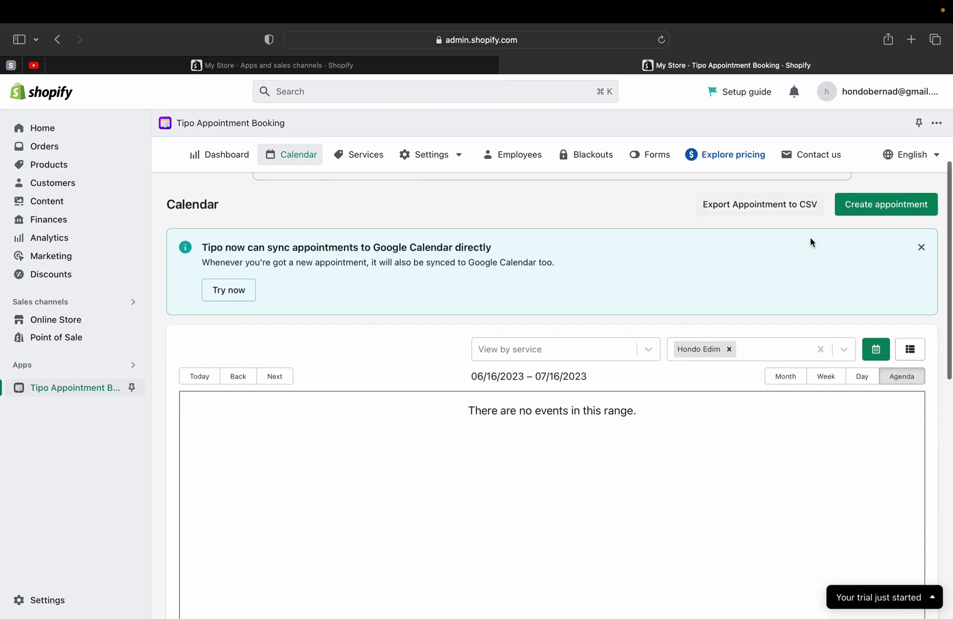
Look over the booking app's Services list, Settings overview and Employees list.
left_click(362, 159)
scroll(471, 386, "down", 1)
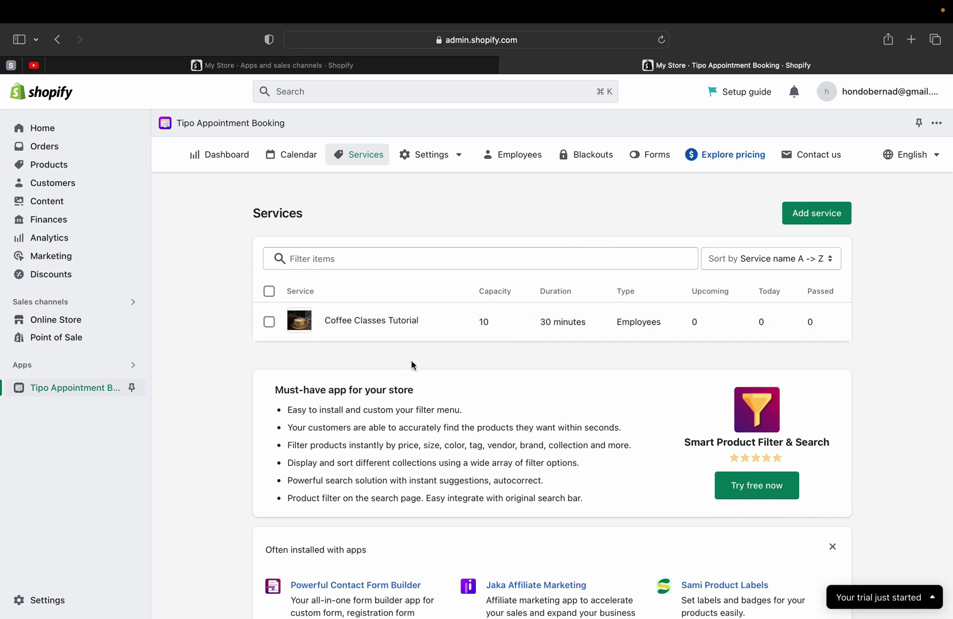
left_click(433, 154)
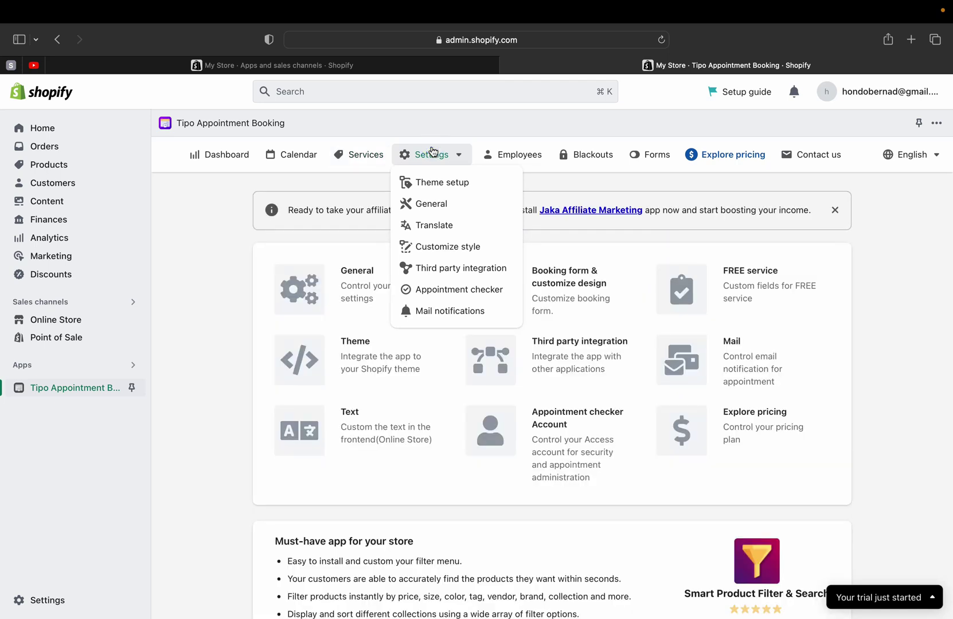
left_click(503, 152)
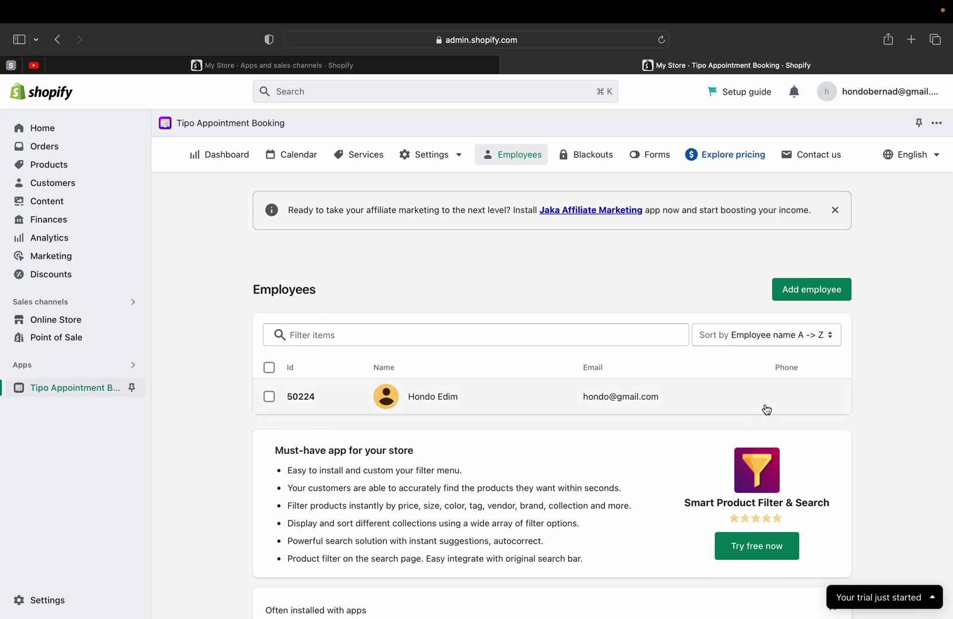
Examine the booking app's pricing plans, comparing the FREE and PRO prices and features.
left_click(724, 156)
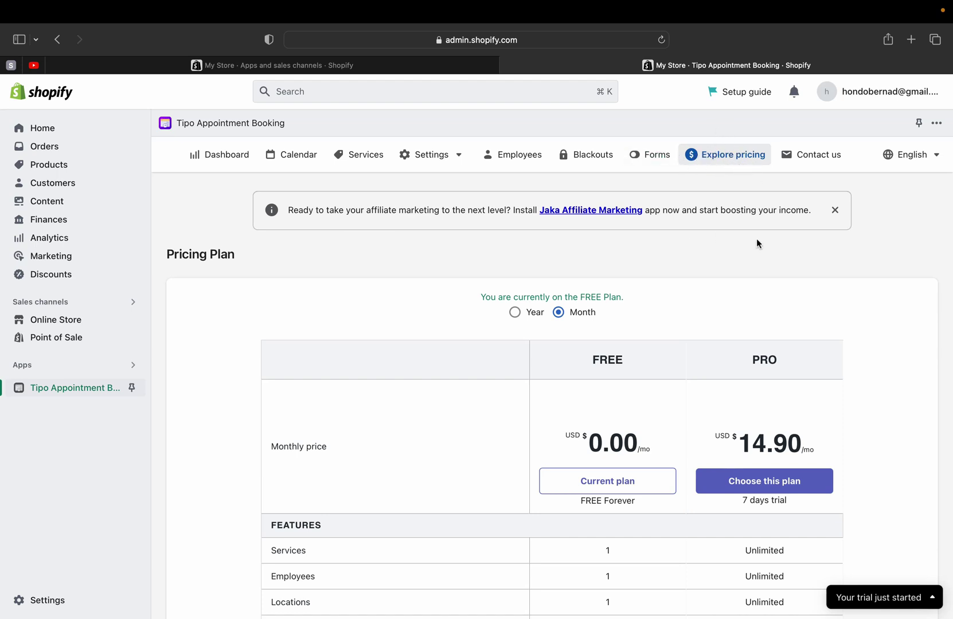
scroll(757, 241, "down", 6)
scroll(758, 245, "up", 9)
View the live online store, check its Contact page, and open the Coffee Classes Tutorial product from the catalog.
left_click(54, 321)
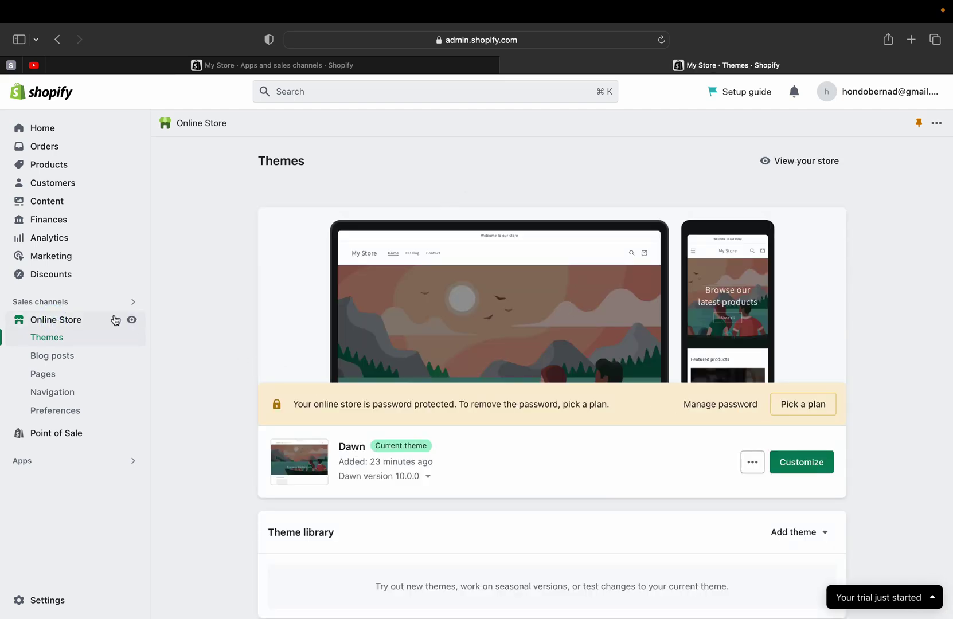
left_click(131, 322)
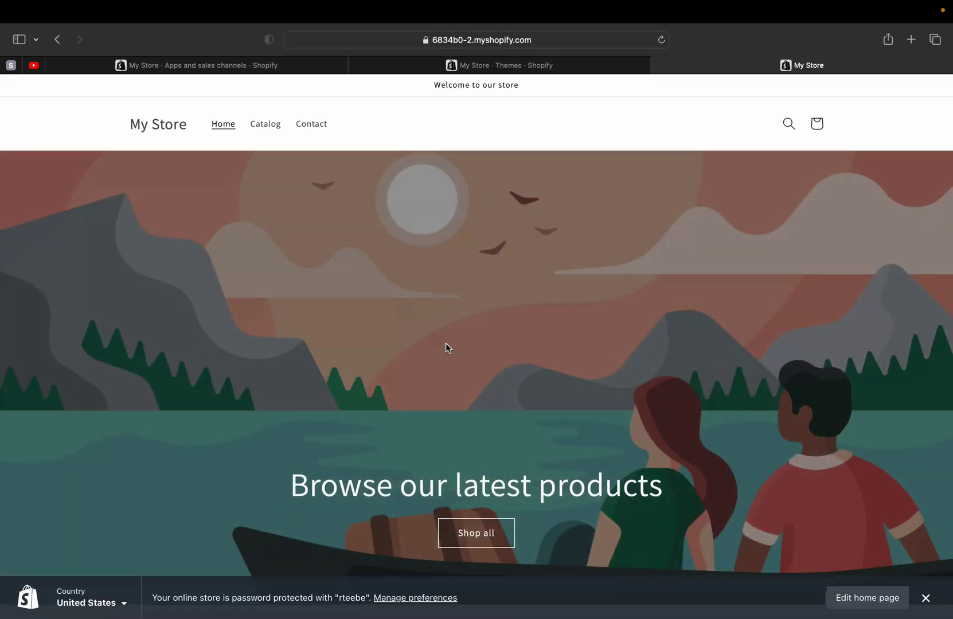
left_click(266, 125)
left_click(311, 124)
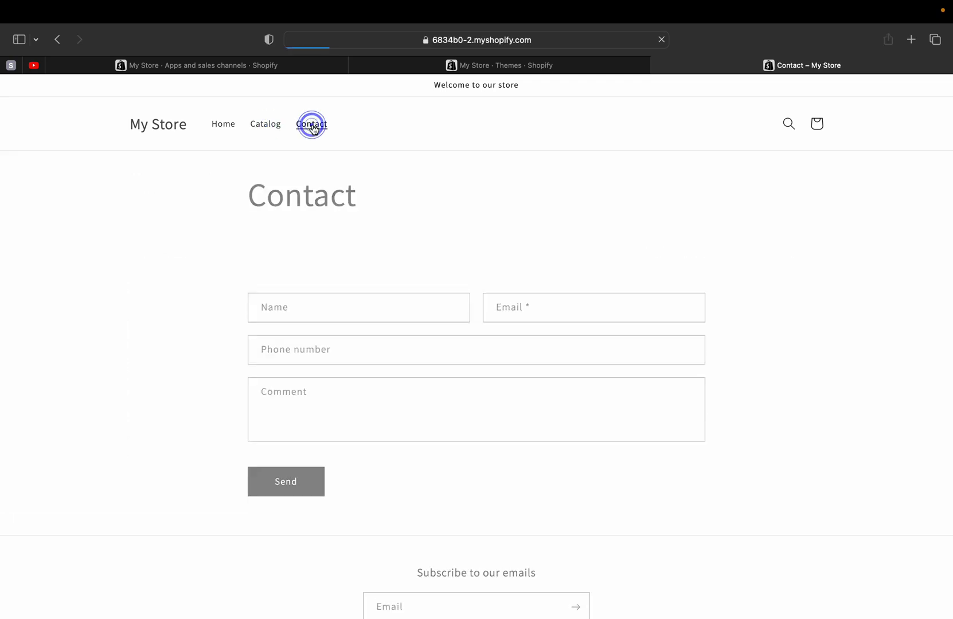
left_click(260, 126)
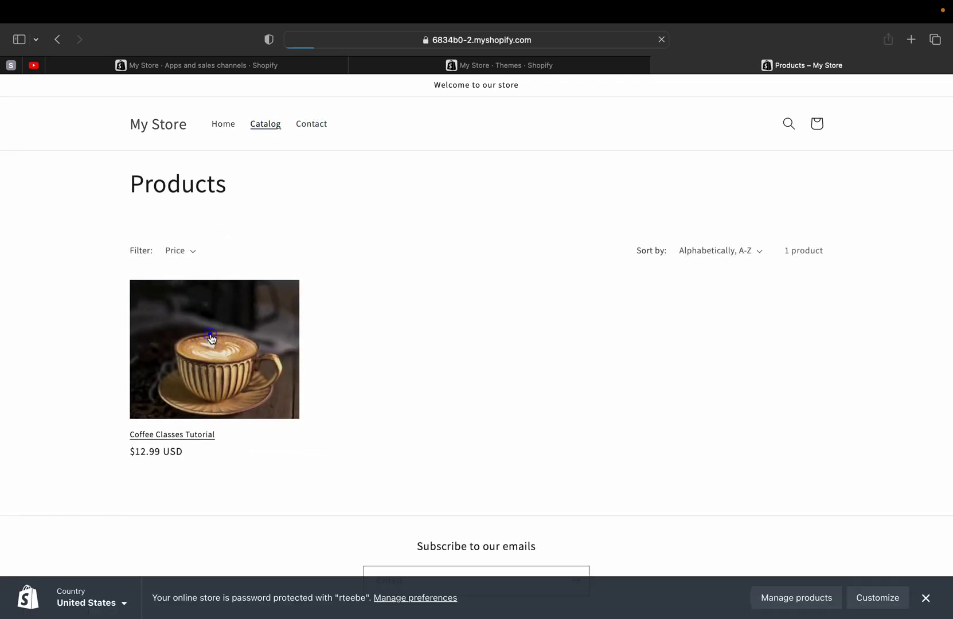
left_click(212, 339)
Review the product's booking form and size options, and proceed with the Coffee Classes Tutorial service at 30 minute.
scroll(928, 365, "down", 3)
scroll(928, 365, "up", 2)
scroll(929, 366, "up", 1)
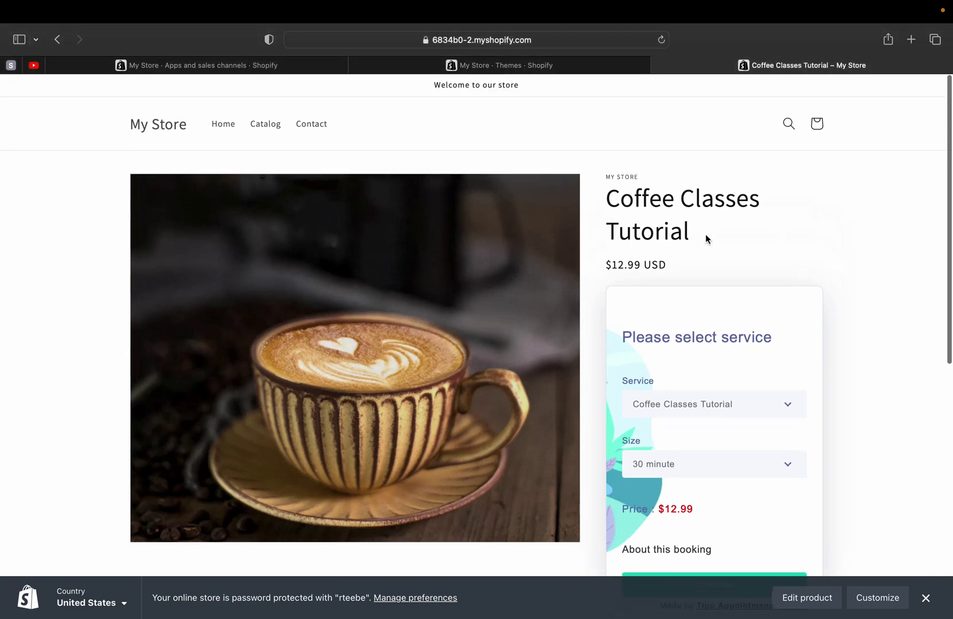
scroll(852, 354, "down", 3)
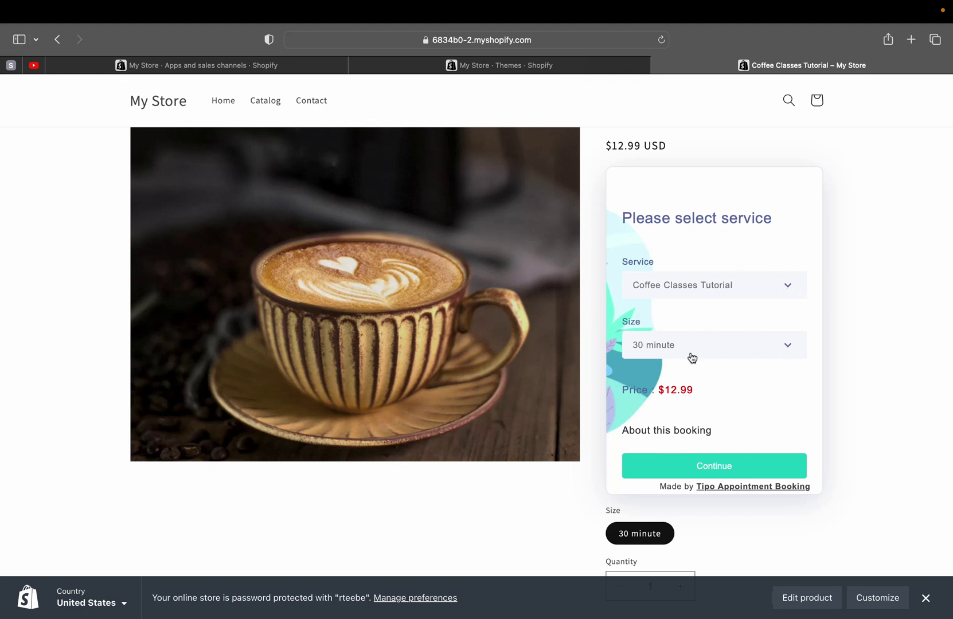
scroll(715, 389, "down", 1)
left_click(779, 311)
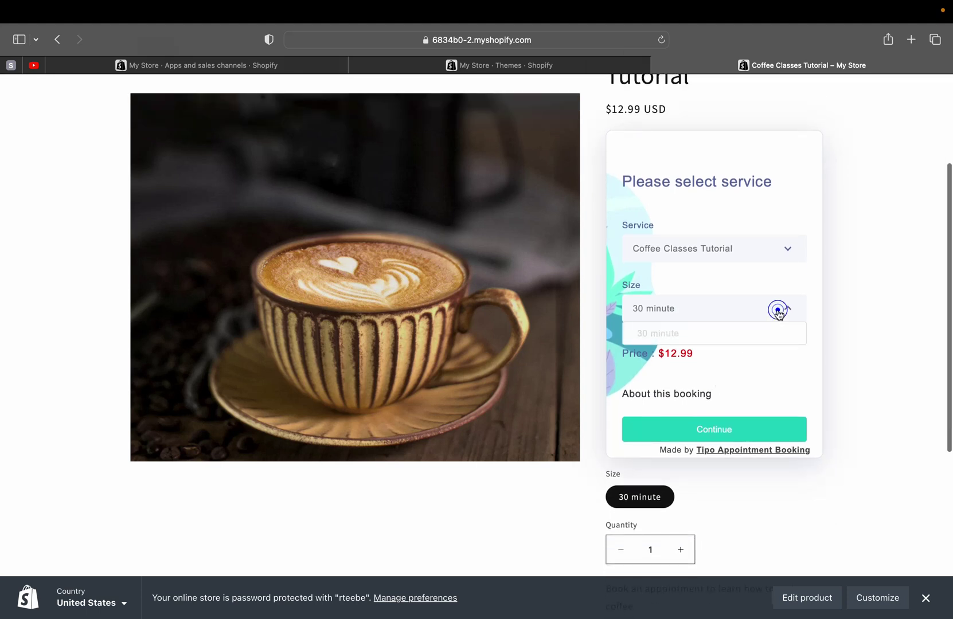
left_click(779, 368)
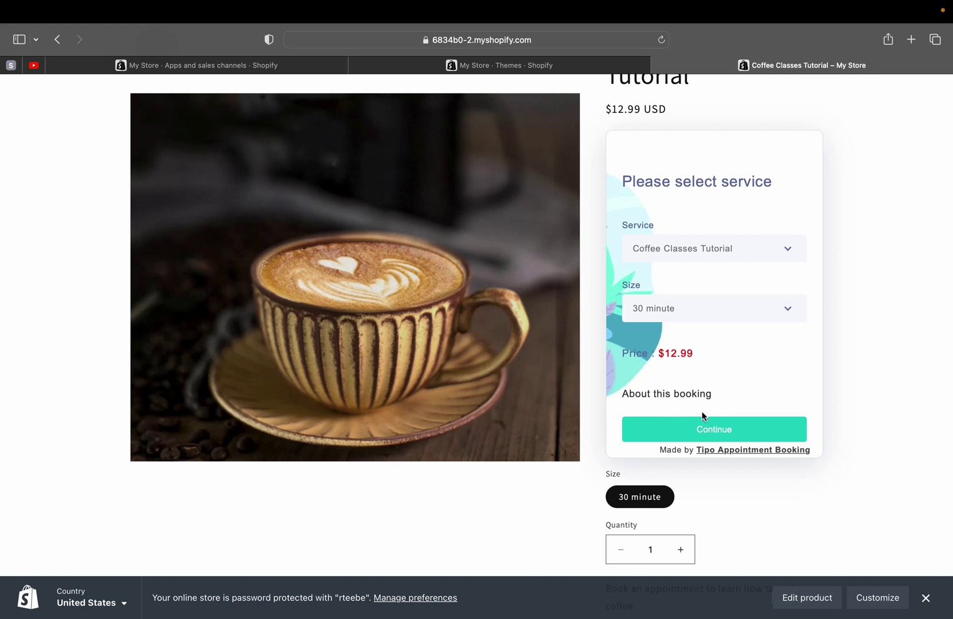
left_click(692, 432)
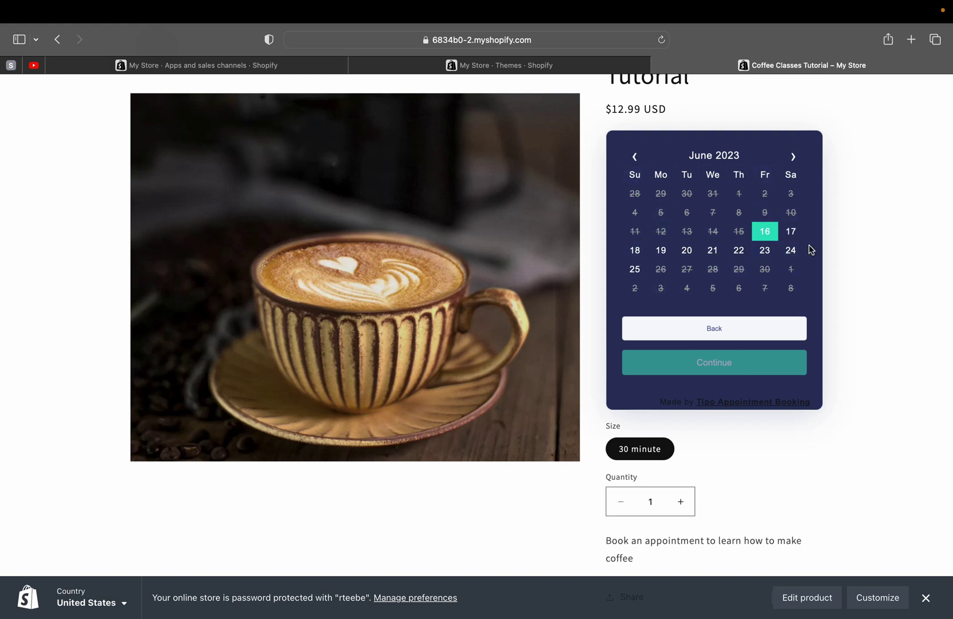
Choose June 16, 2023 with the 15:30 - 16:00 slot and review the booking summary without confirming it.
left_click(768, 239)
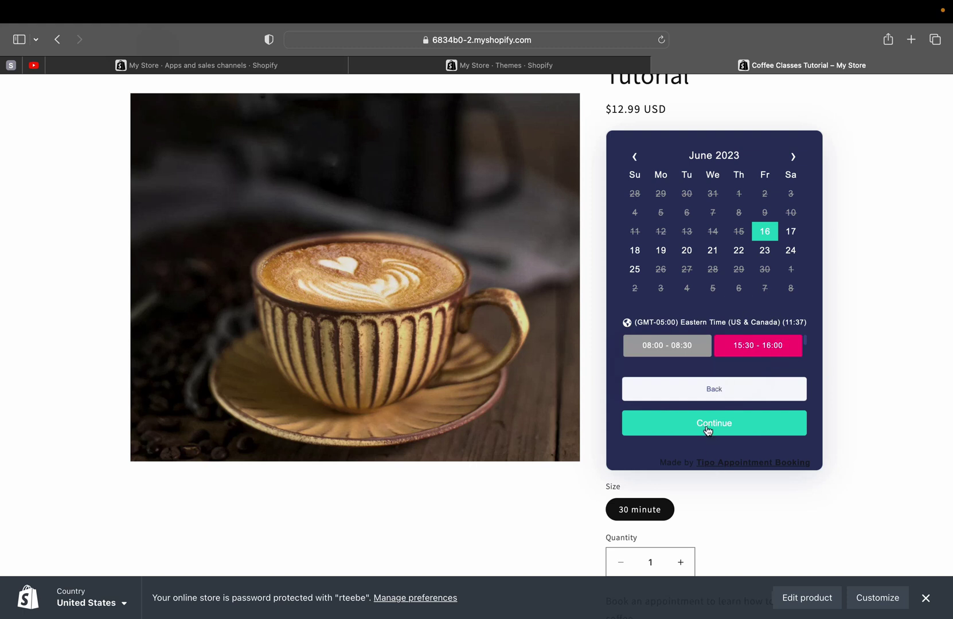
left_click(738, 424)
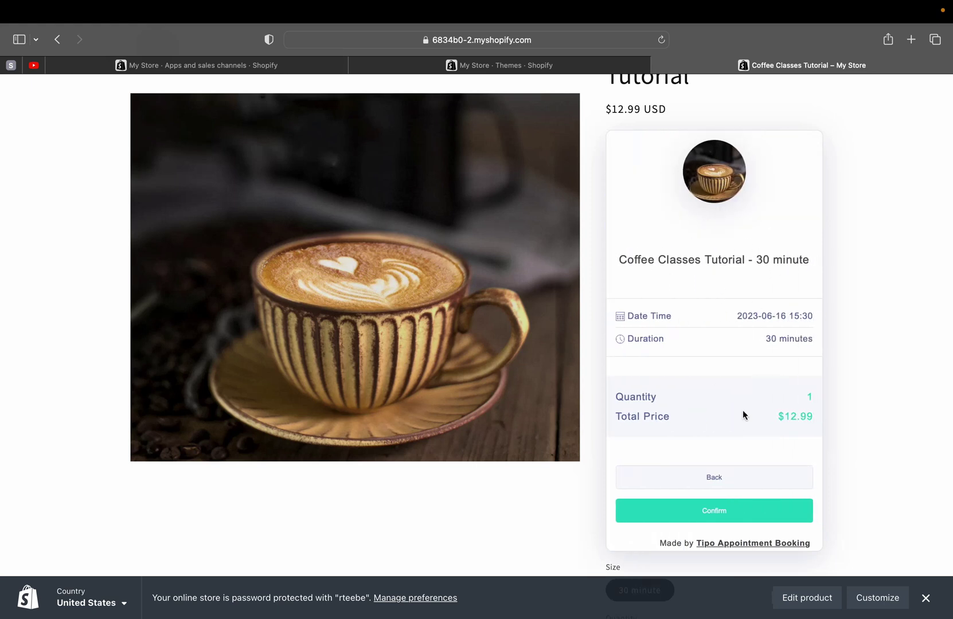
scroll(747, 422, "down", 2)
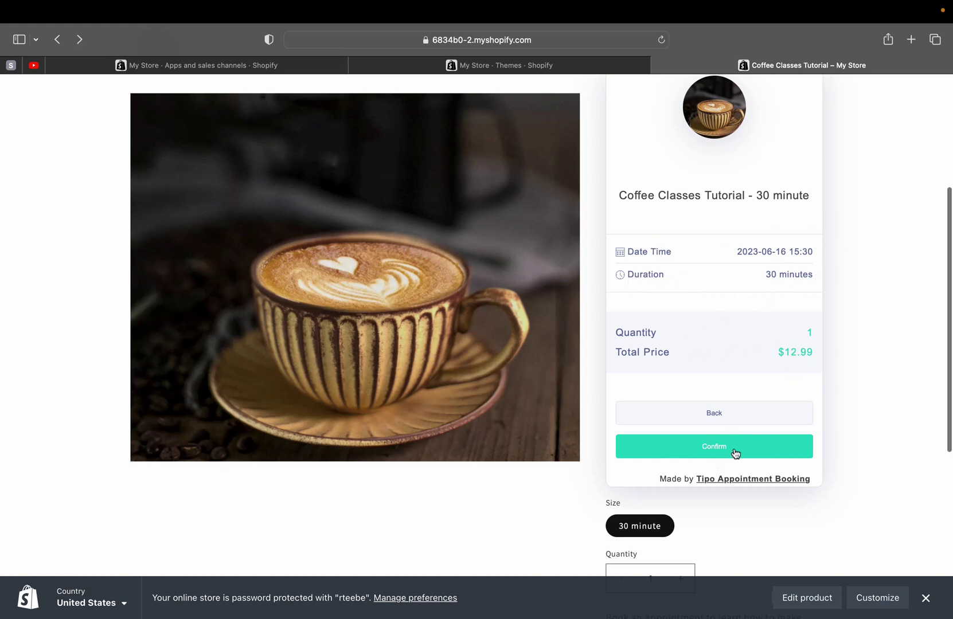
scroll(746, 473, "down", 1)
scroll(745, 473, "up", 2)
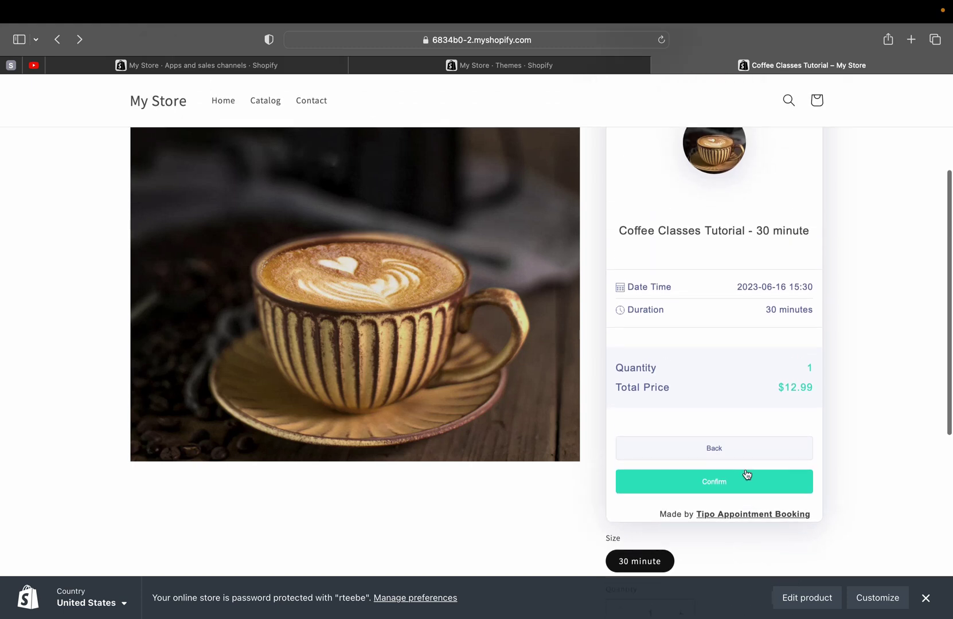
scroll(738, 464, "up", 5)
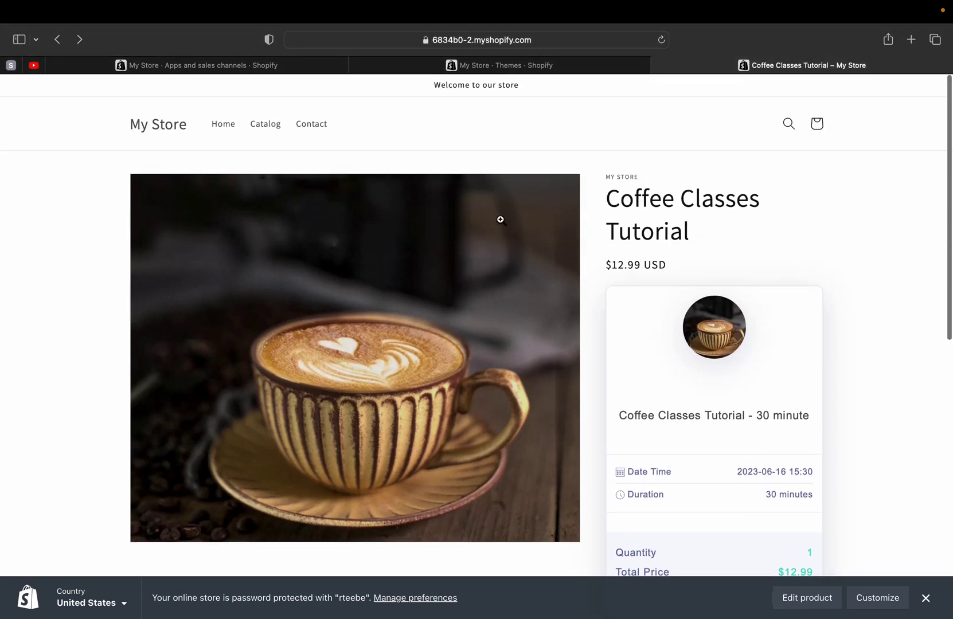
Return to the Shopify admin home, compare the available subscription plans and choose the Basic plan.
key("ctrl+shift+Tab")
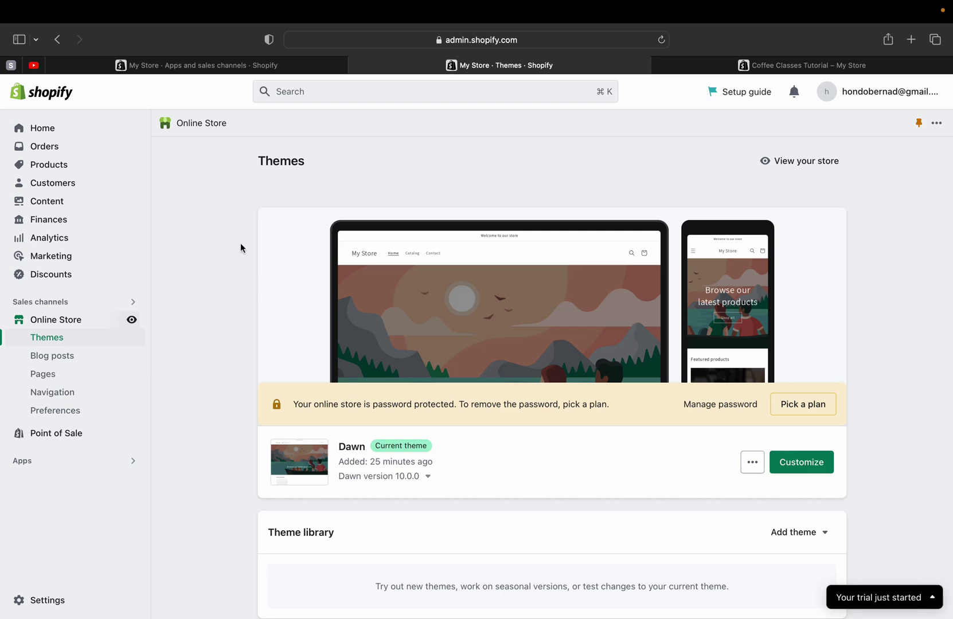
left_click(74, 132)
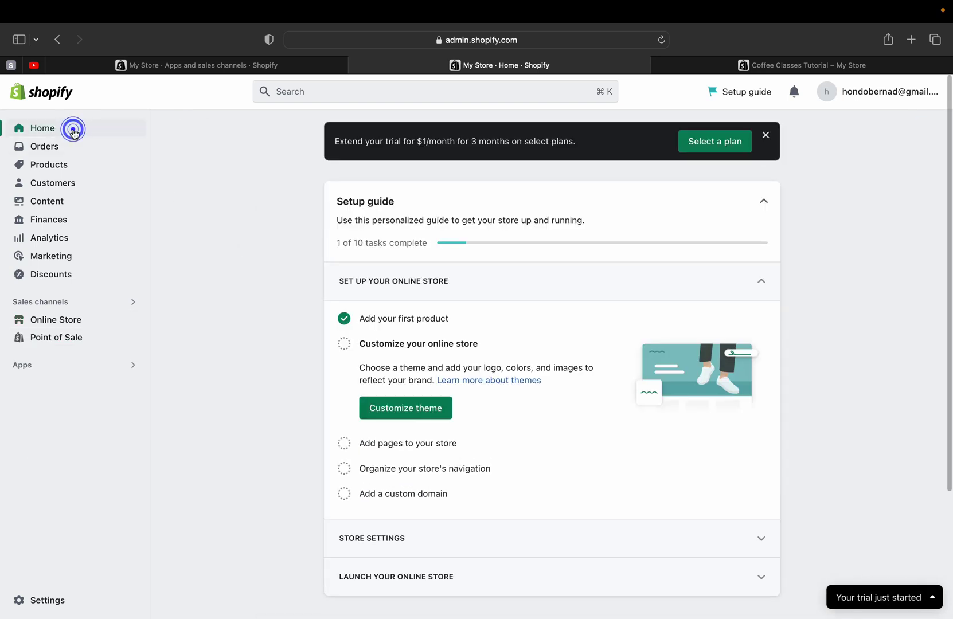
left_click(711, 144)
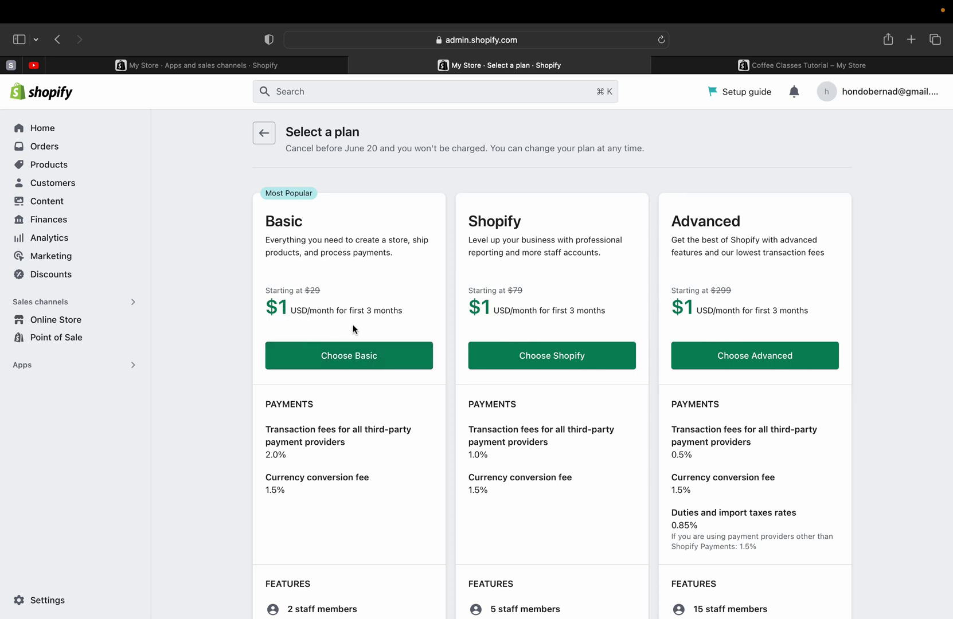
left_click(379, 350)
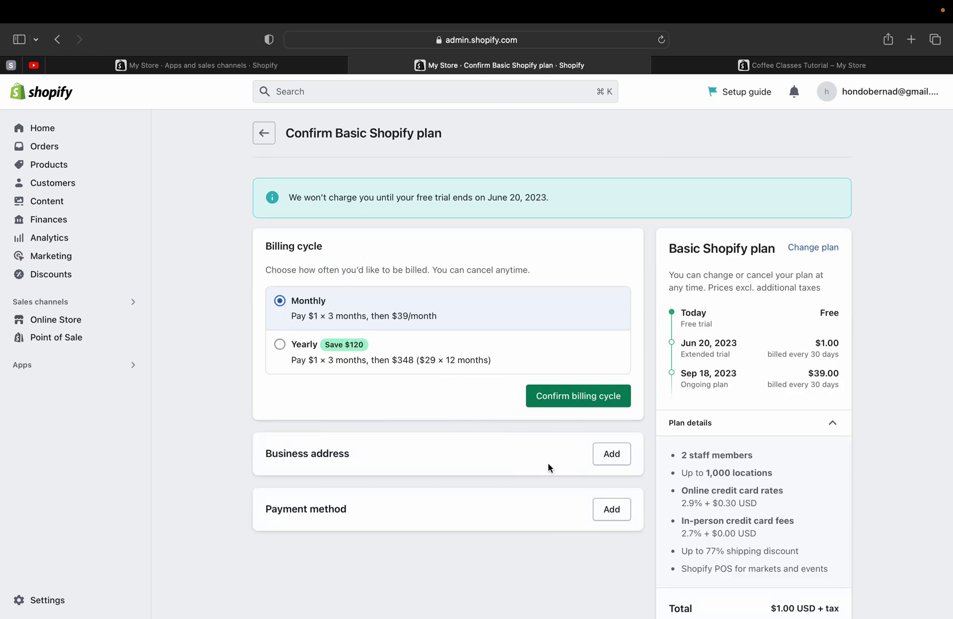
Expand the business address and payment method sections on the Basic plan confirmation page and review the required details.
left_click(611, 459)
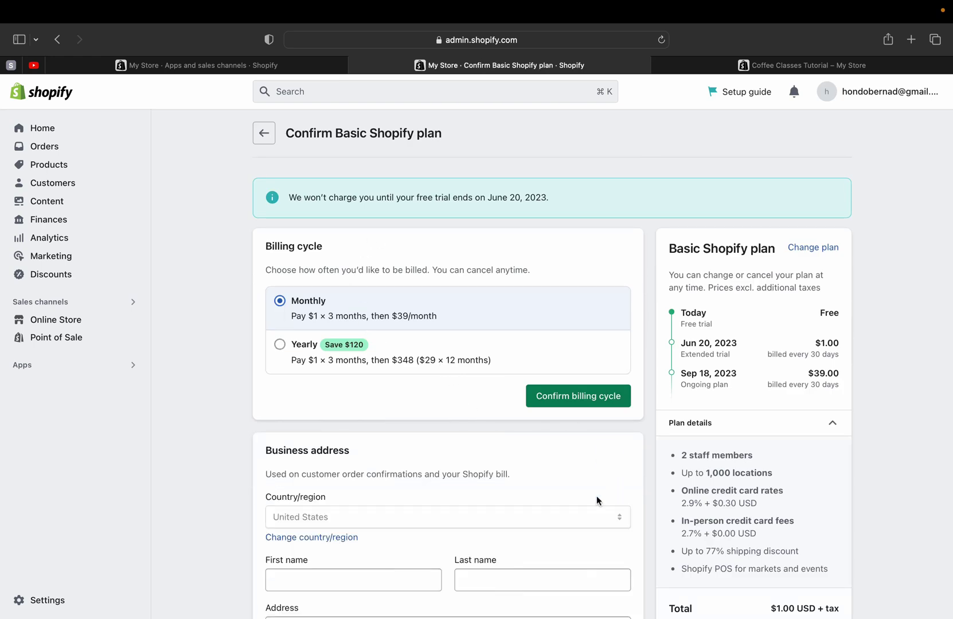
scroll(596, 499, "down", 6)
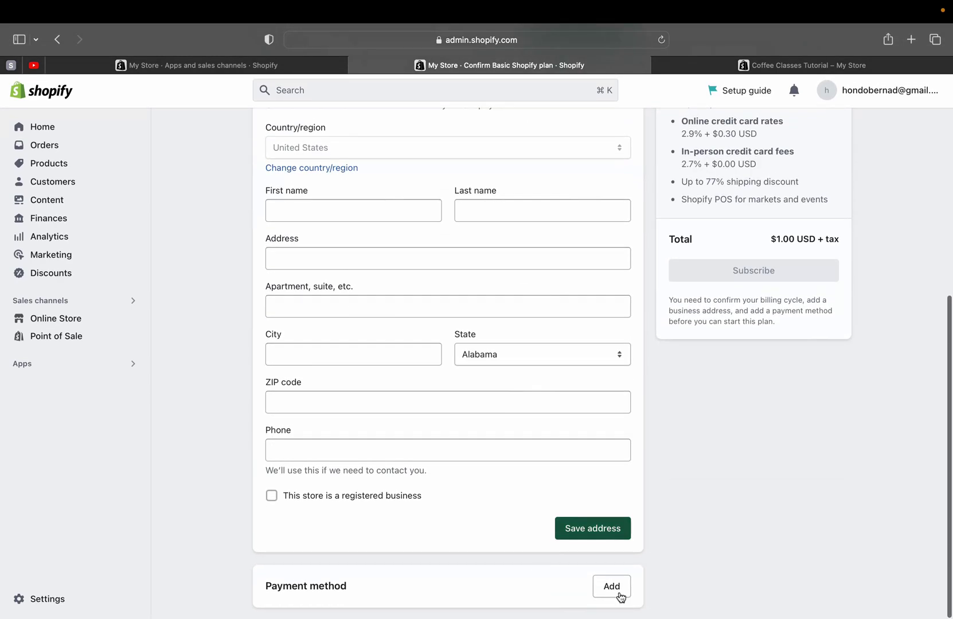
left_click(611, 587)
scroll(562, 454, "down", 3)
scroll(562, 454, "up", 10)
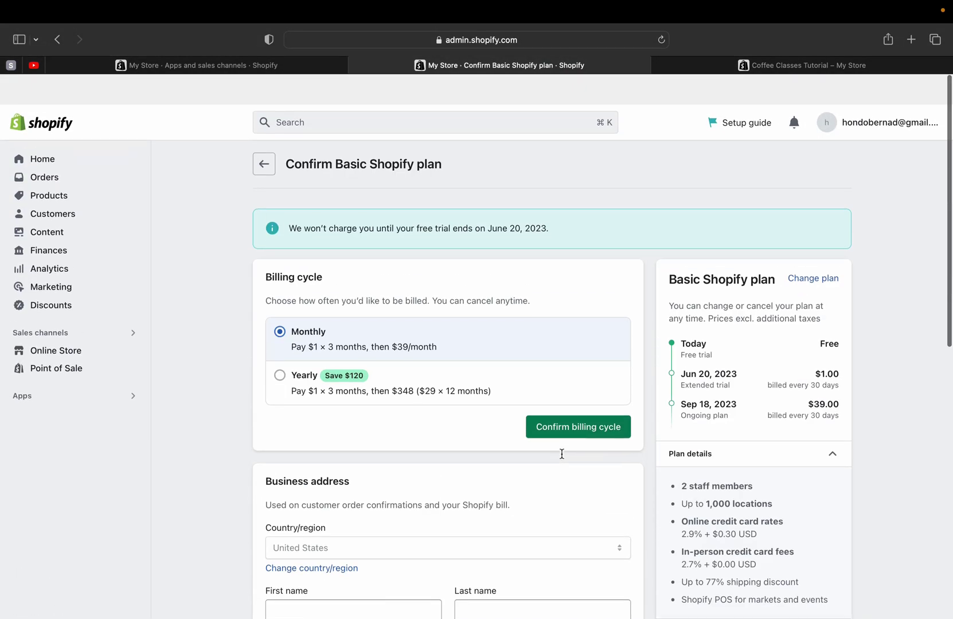